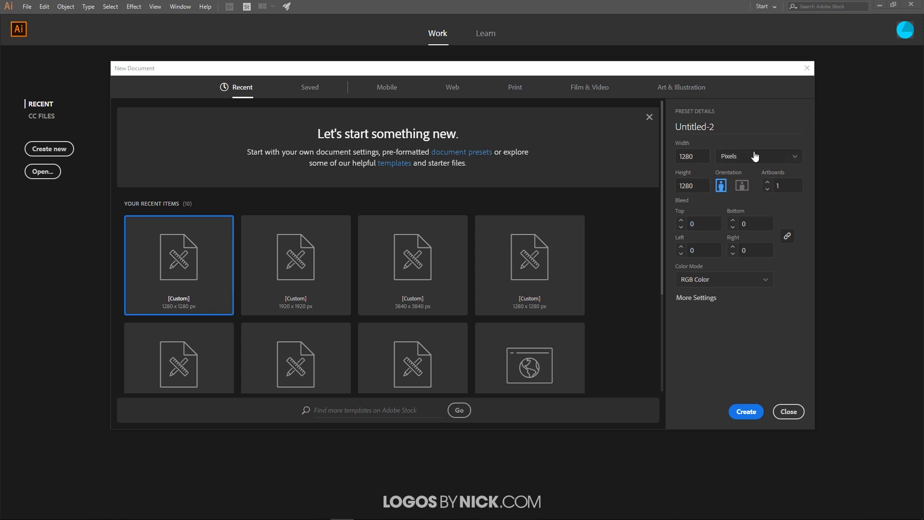
Create a 1280 x 1280 px RGB document and set the default appearance to black fill with no stroke
click(753, 410)
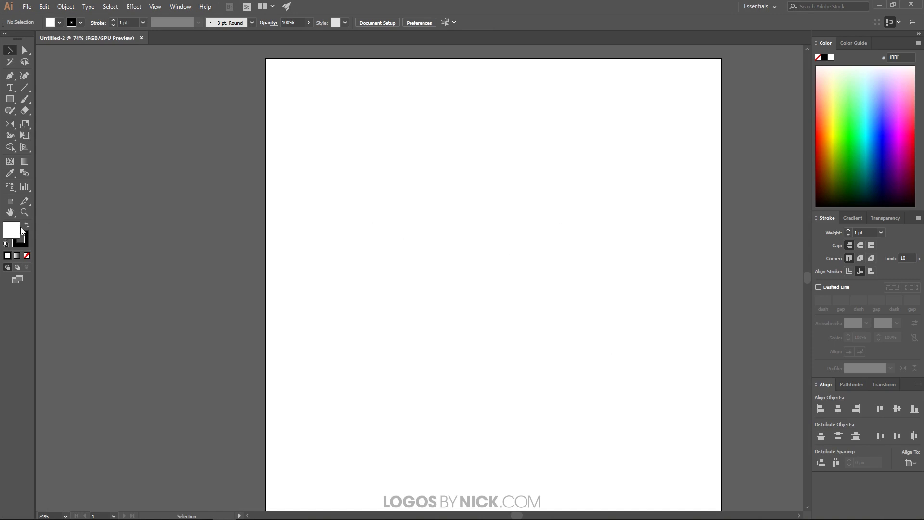
click(27, 256)
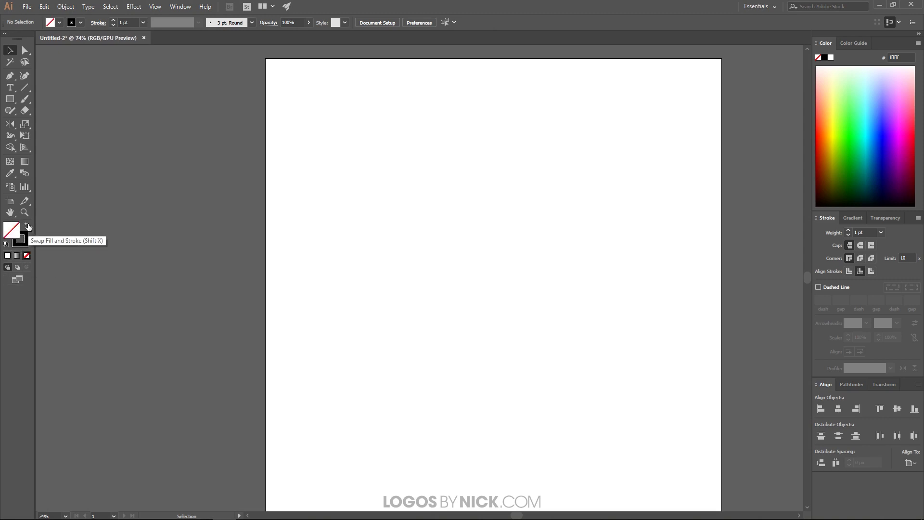
click(27, 226)
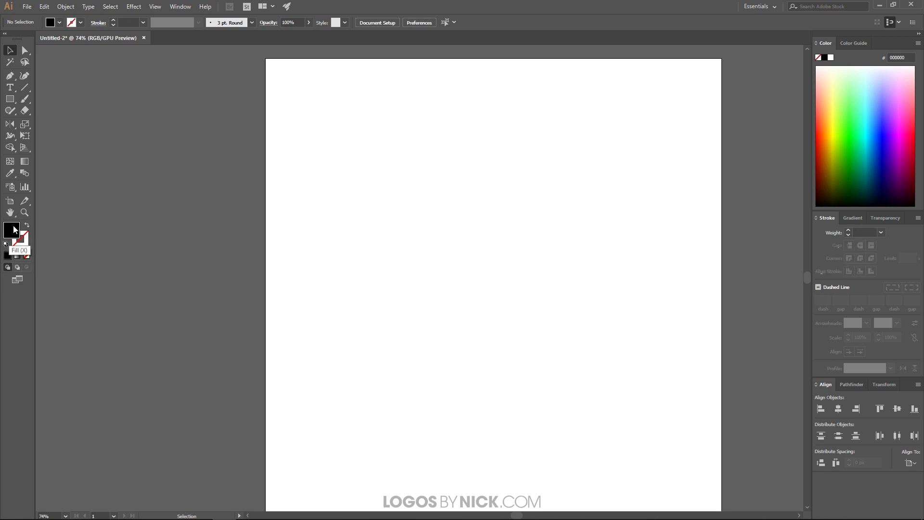
click(24, 237)
Turn off Snap to Pixel, then check the Smart Guides setting and the list of enabled panels
click(152, 8)
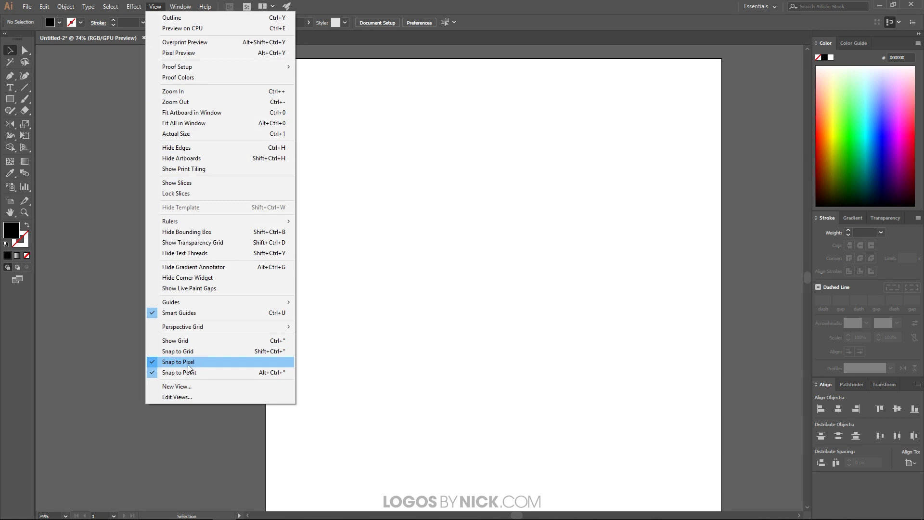
click(189, 366)
click(155, 7)
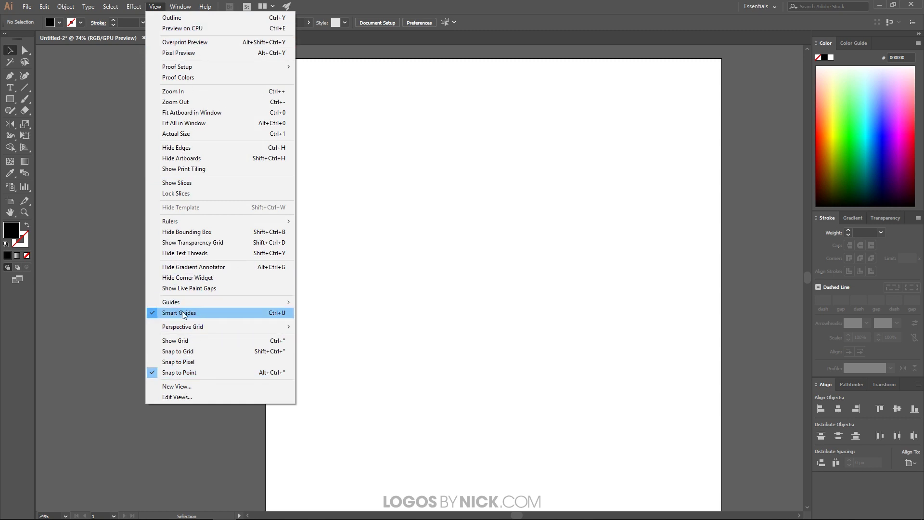
mouse_move(187, 5)
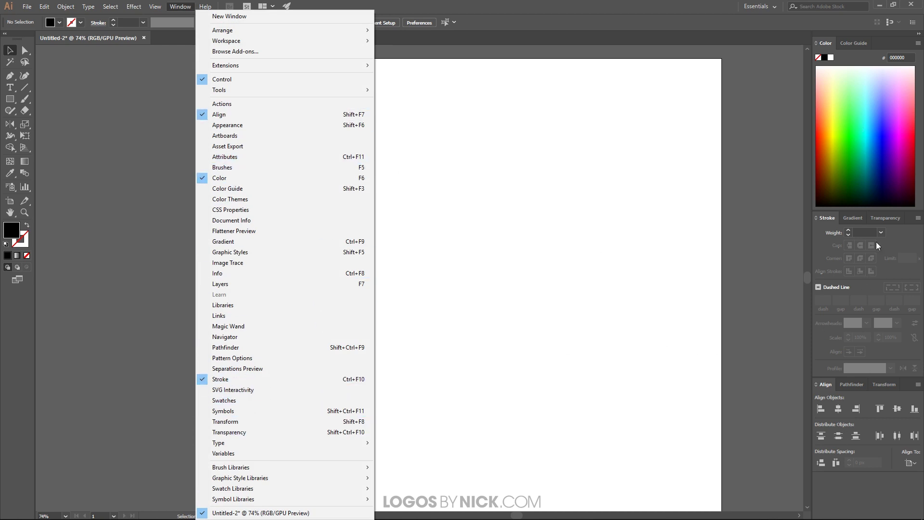
click(186, 7)
click(186, 7)
click(186, 7)
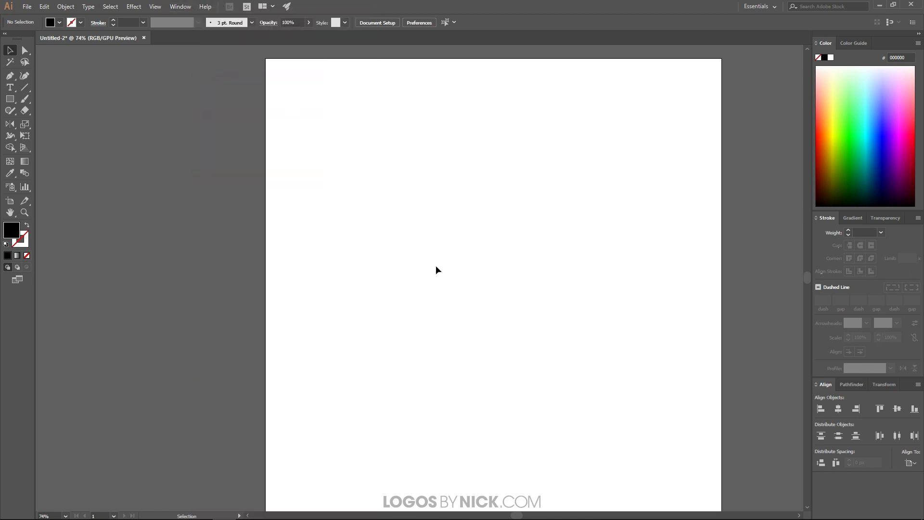
Draw a black hexagon about 332 px wide and 288 px high near the artboard's centre, with 50% opacity
click(10, 101)
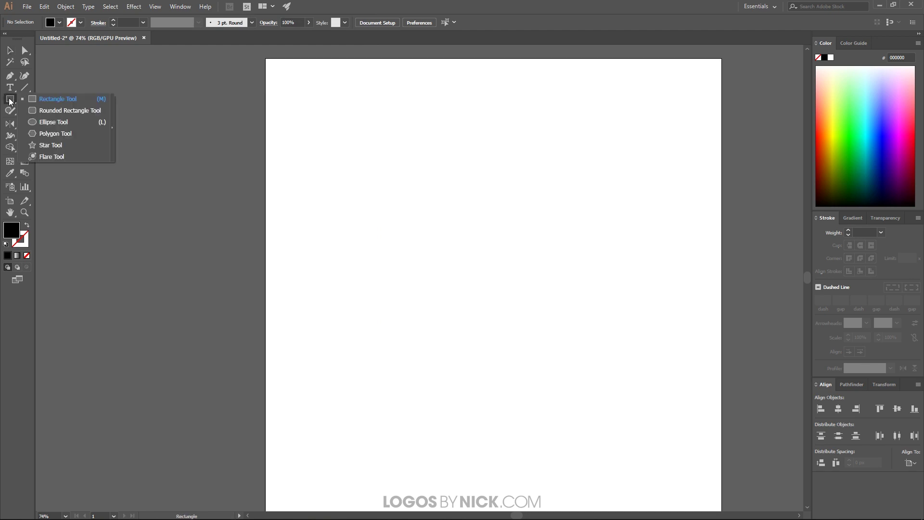
click(54, 135)
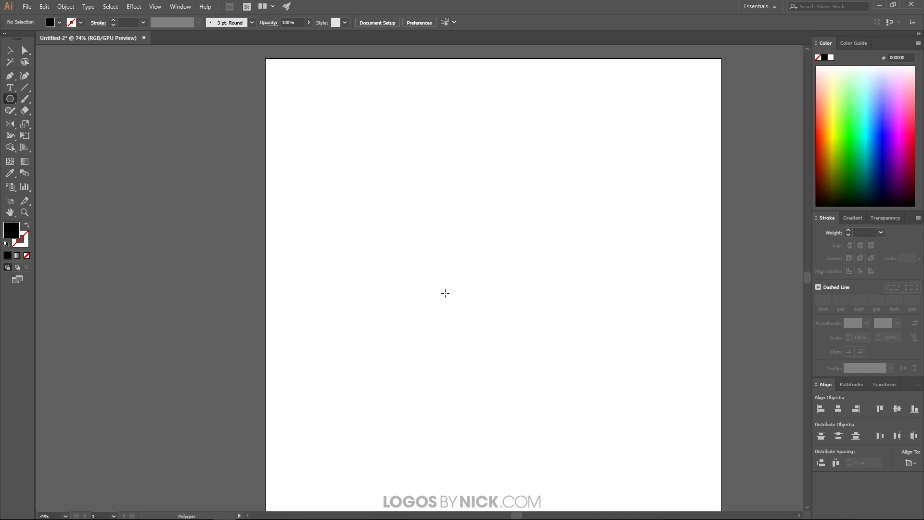
drag(493, 288, 513, 236)
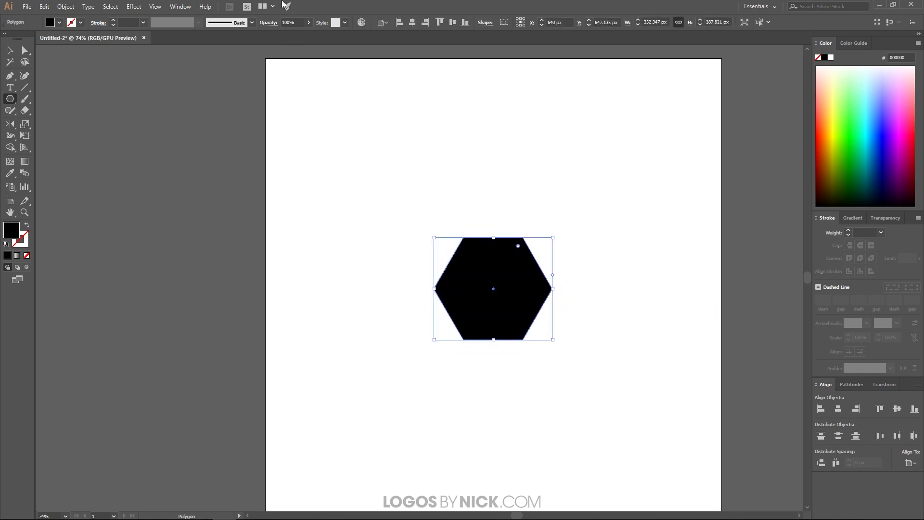
click(308, 22)
drag(292, 42, 292, 42)
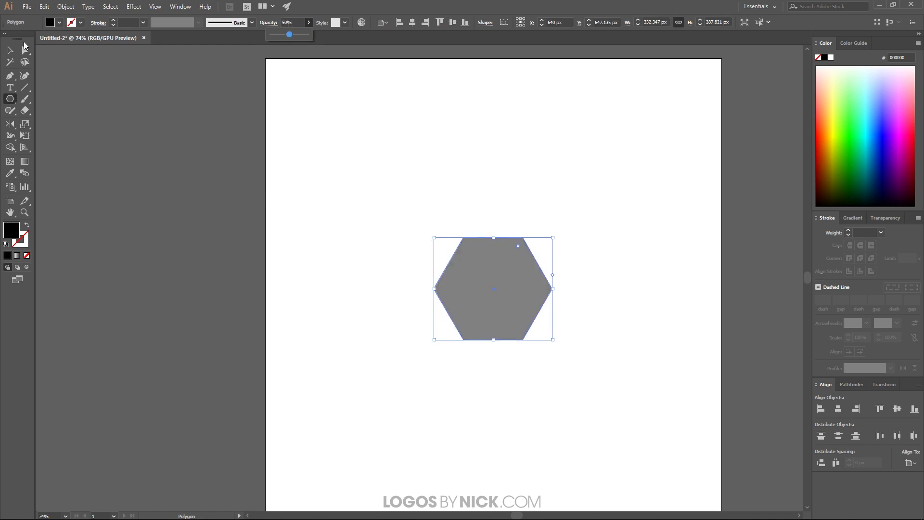
Rotate the hexagon to 270° so that one of its corners points straight up
click(10, 51)
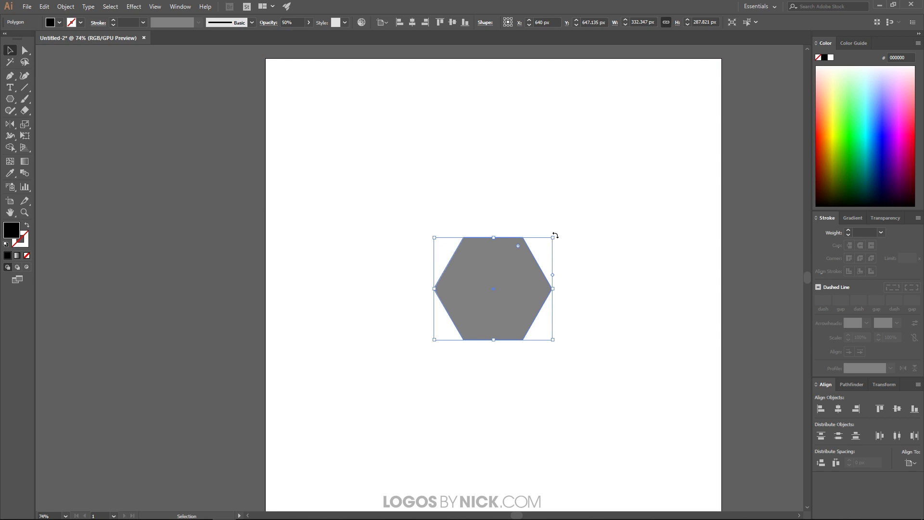
drag(557, 235, 527, 348)
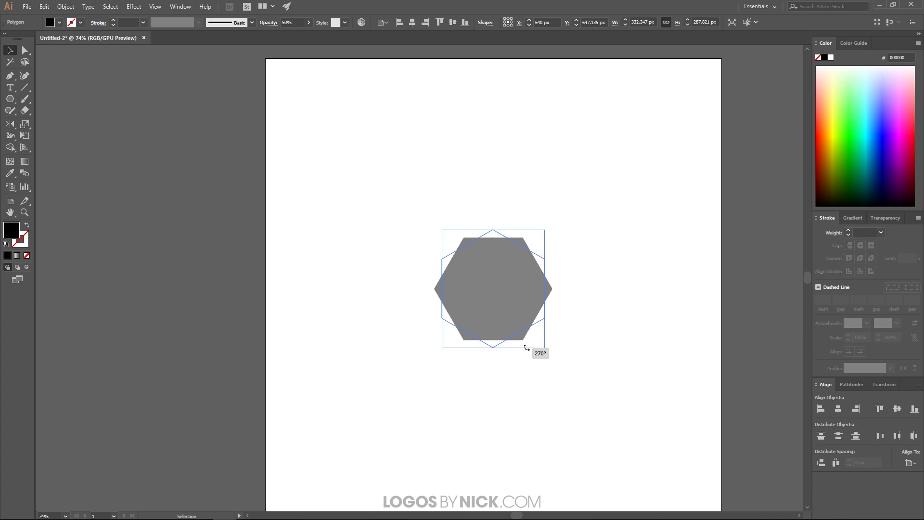
drag(526, 347, 523, 343)
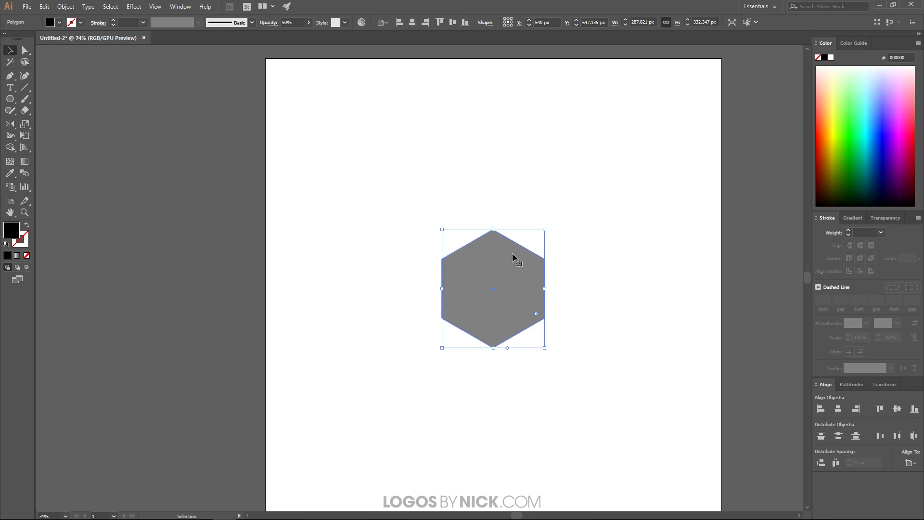
Duplicate the hexagon upward and snap the copy's lower-left corner onto the original's upper-left corner
drag(522, 324, 518, 233)
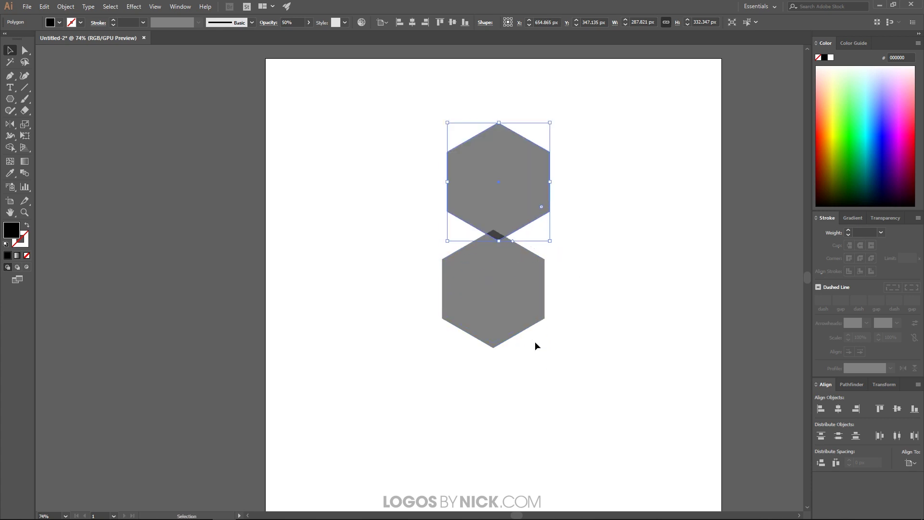
key(a)
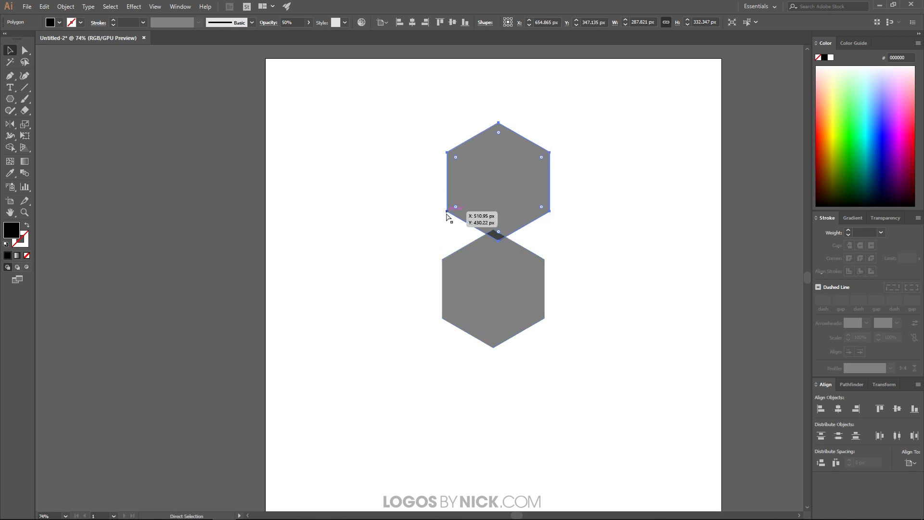
drag(448, 212, 443, 261)
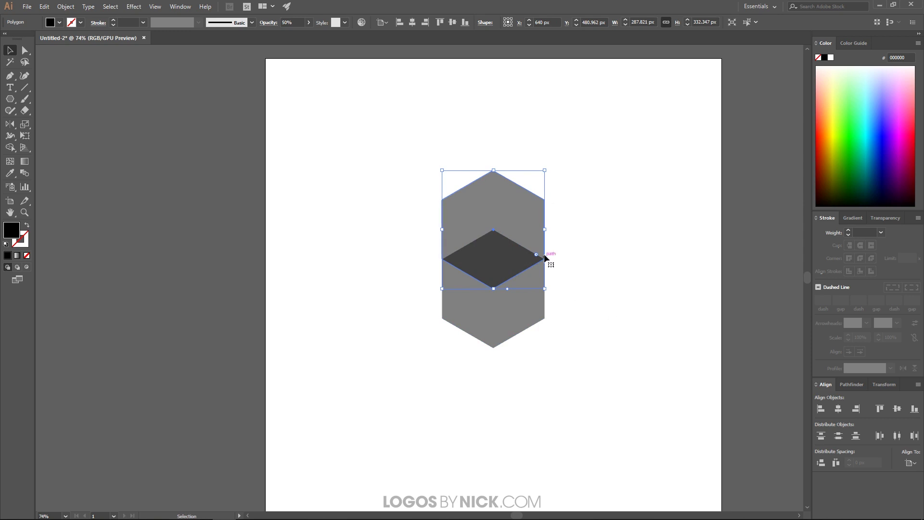
Duplicate the hexagon to the lower left and snap the copy's top corner onto the original's upper-left corner
alt+drag(518, 213, 432, 337)
key(a)
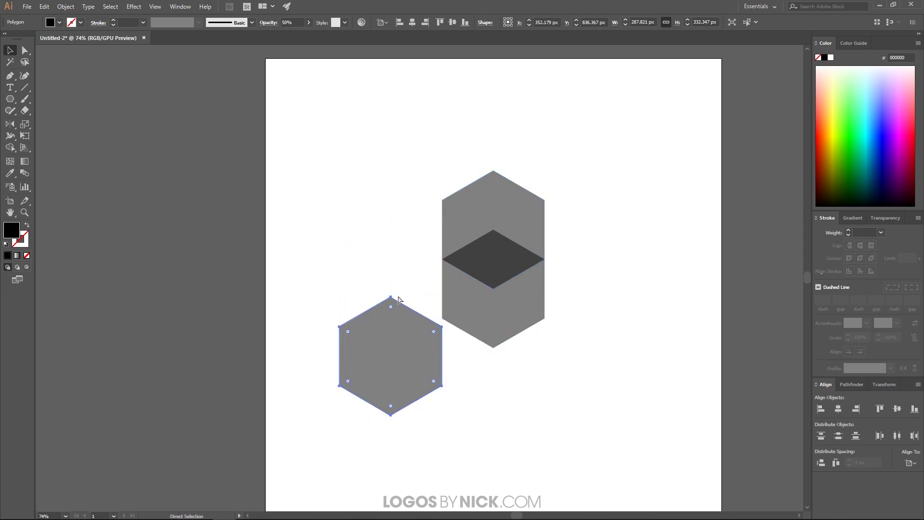
drag(391, 298, 442, 258)
Duplicate the hexagon to the lower right, snap the copy's top corner onto the original's upper-right corner, and check the alignment up close
drag(410, 334, 562, 363)
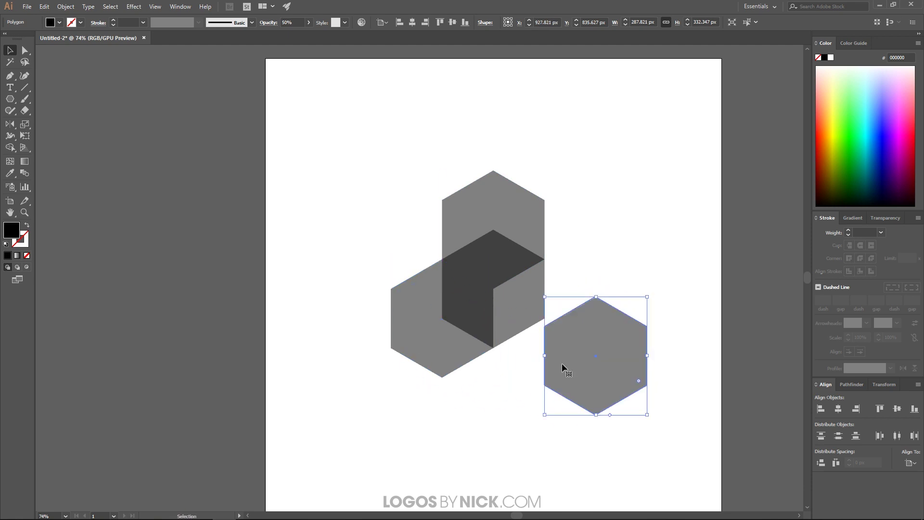
key(a)
drag(597, 304, 545, 264)
click(562, 256)
scroll(549, 271, up, 4)
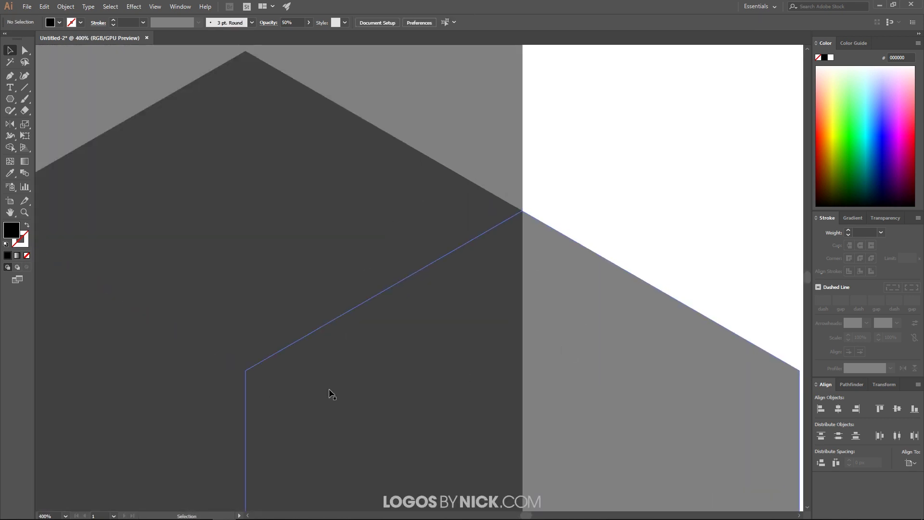
scroll(337, 337, down, 3)
scroll(553, 234, down, 1)
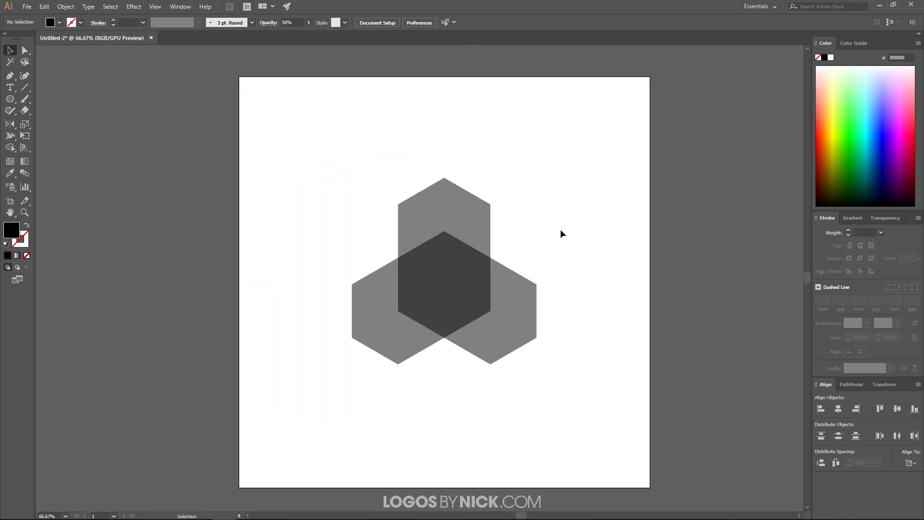
Select all four hexagons and remove the three portions outside the central cube with the Shape Builder tool
click(7, 150)
click(10, 50)
drag(284, 123, 597, 444)
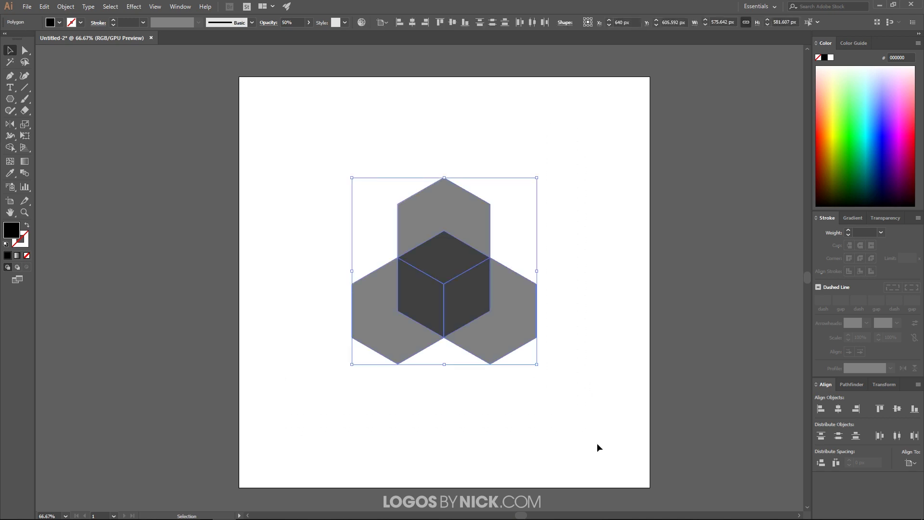
click(10, 148)
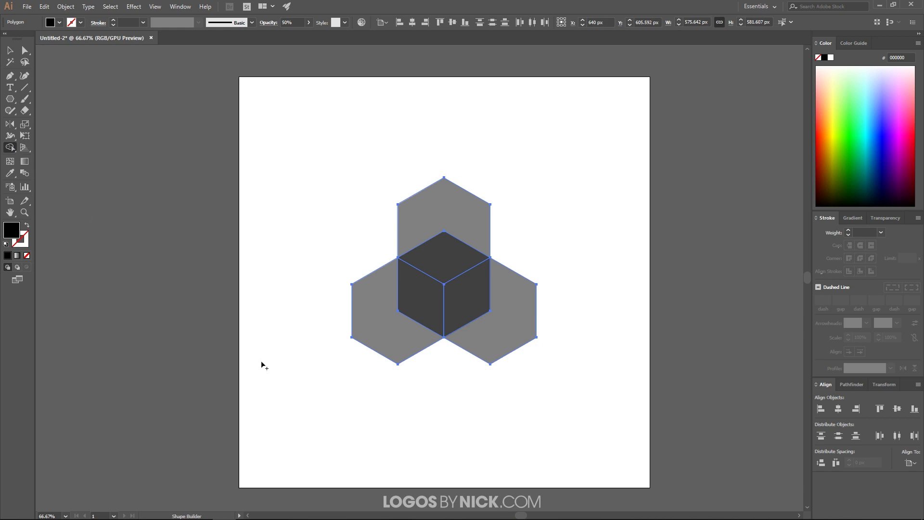
alt+click(380, 335)
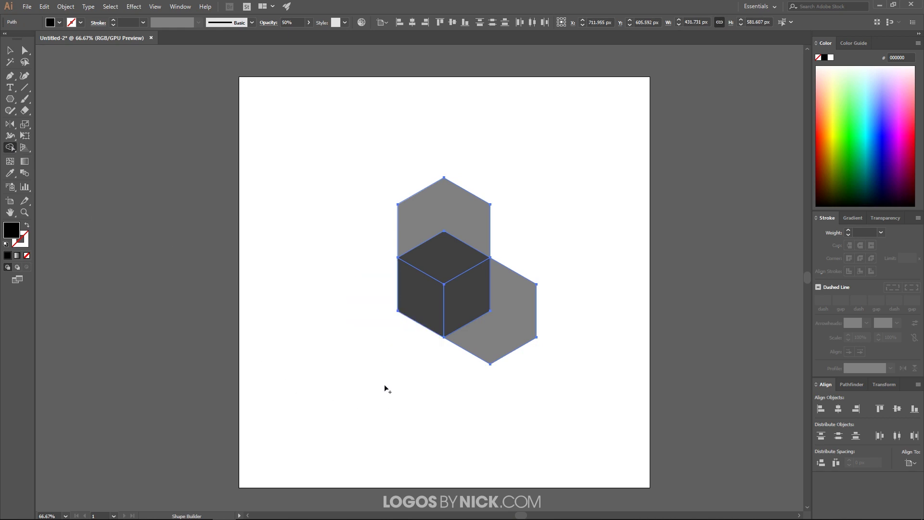
alt+click(476, 211)
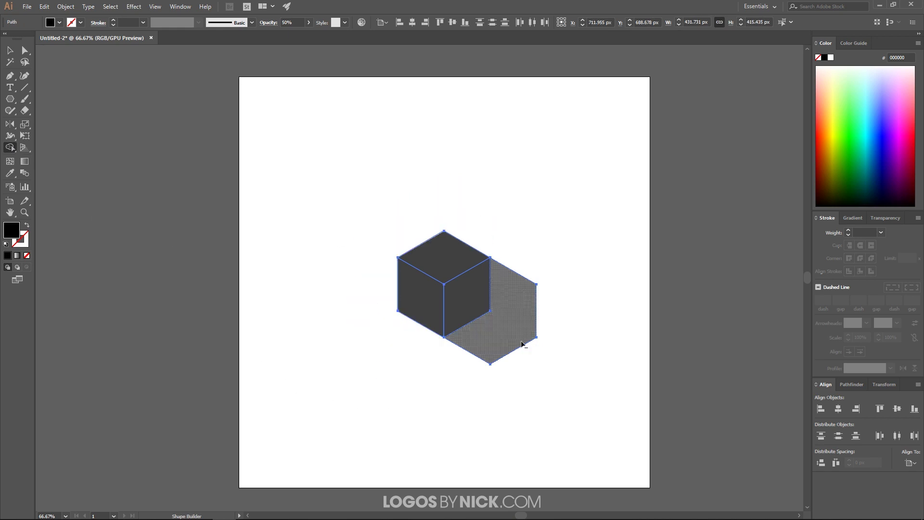
alt+click(516, 346)
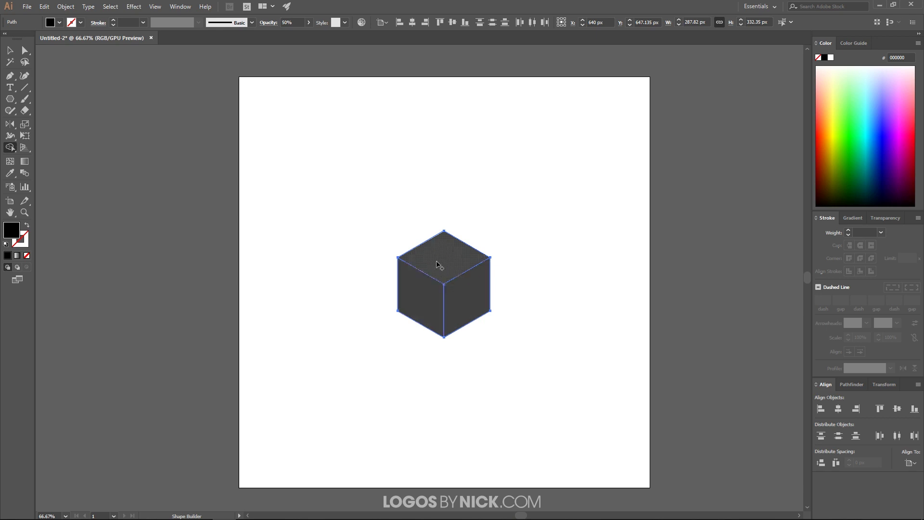
Merge the overlapping pieces on the cube's left, top and right faces into one shape each, and deselect everything
click(431, 310)
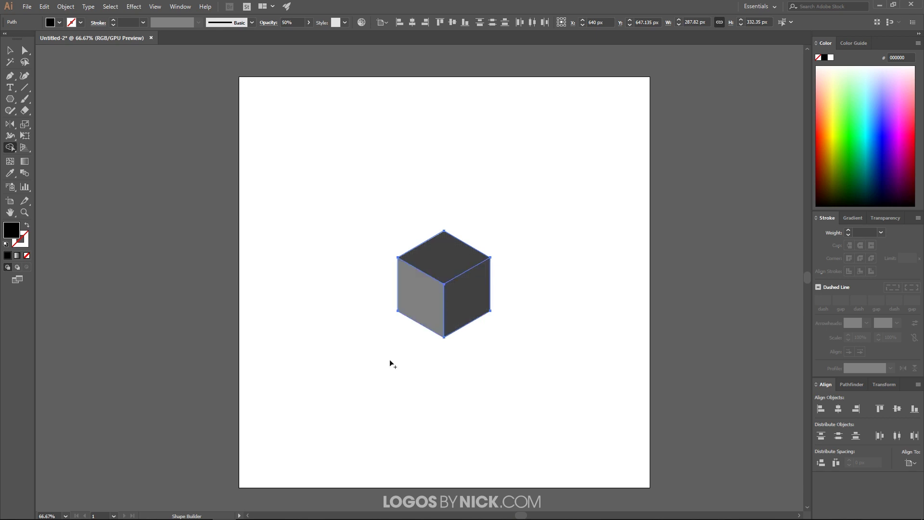
click(460, 264)
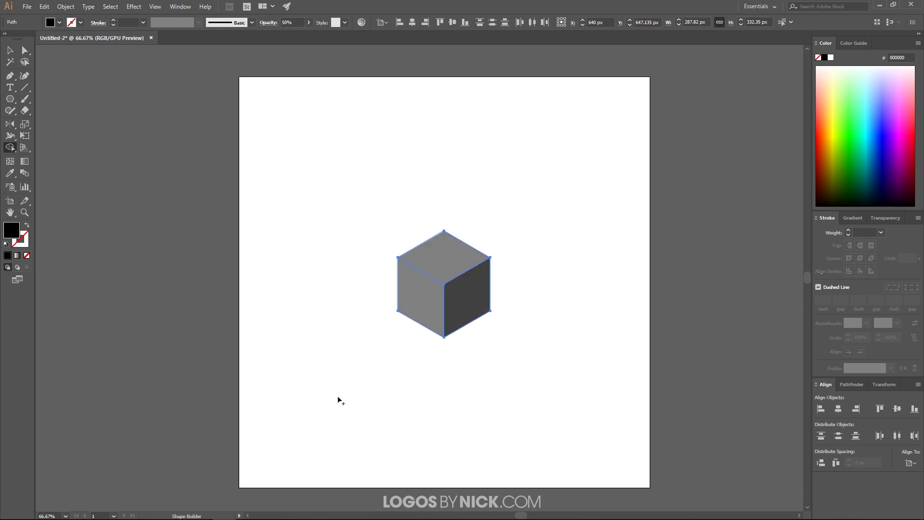
click(470, 297)
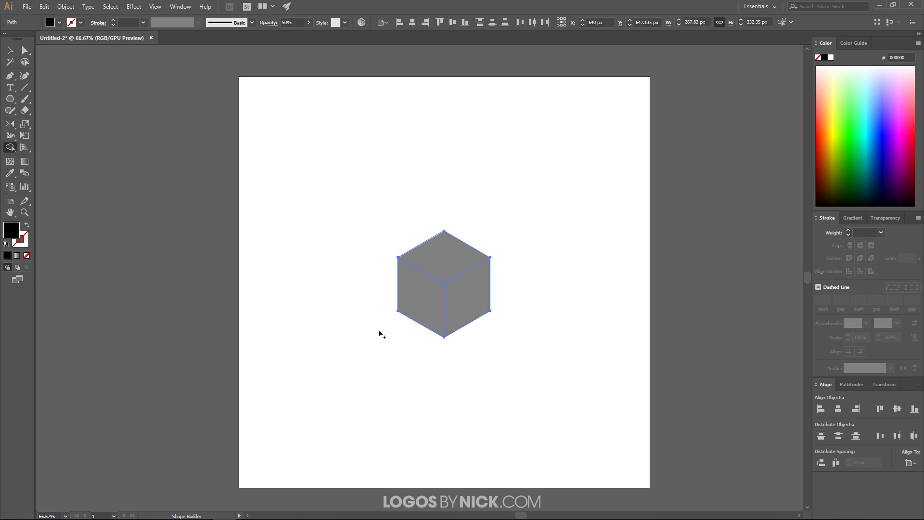
click(9, 50)
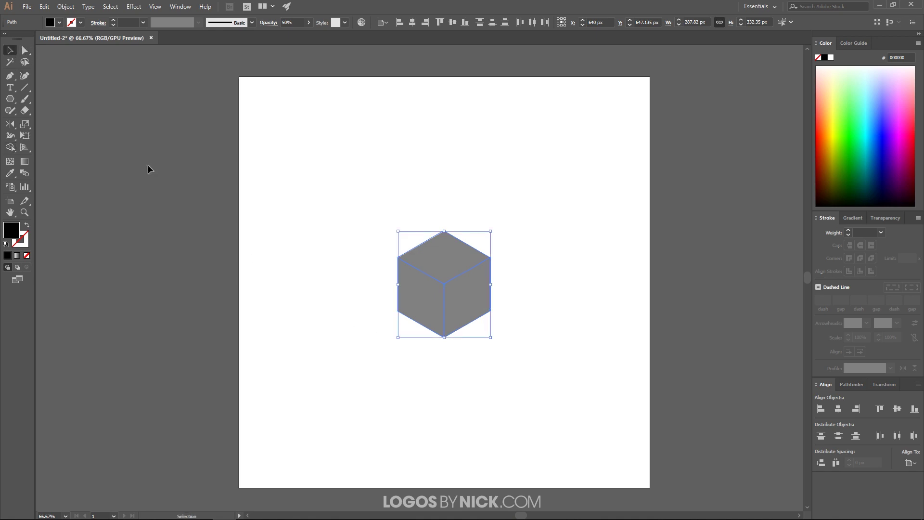
click(591, 196)
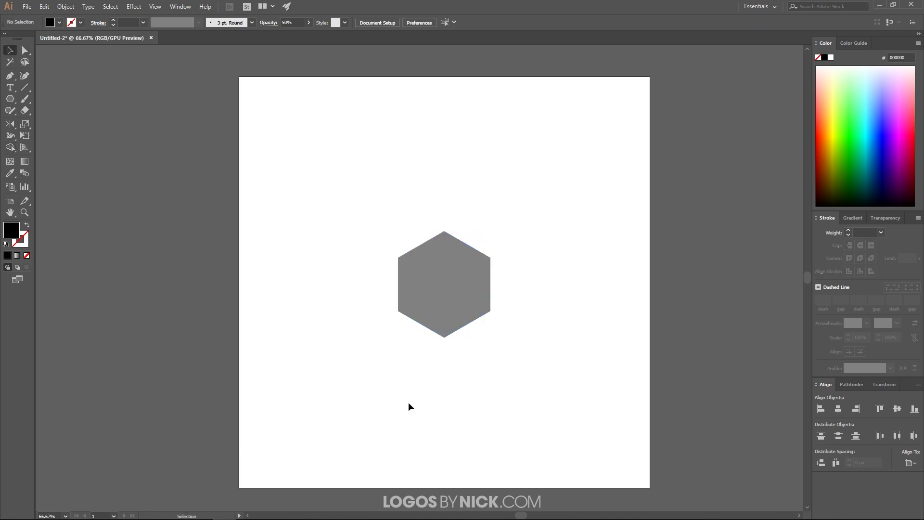
Fill the cube's left face green (12f400), its top face blue (0010ed) and its right face red (f12a00)
click(420, 301)
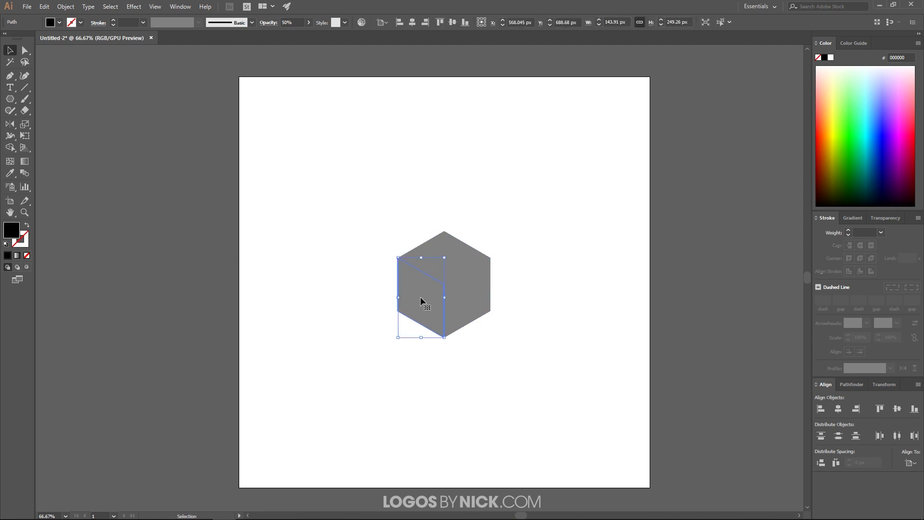
click(850, 135)
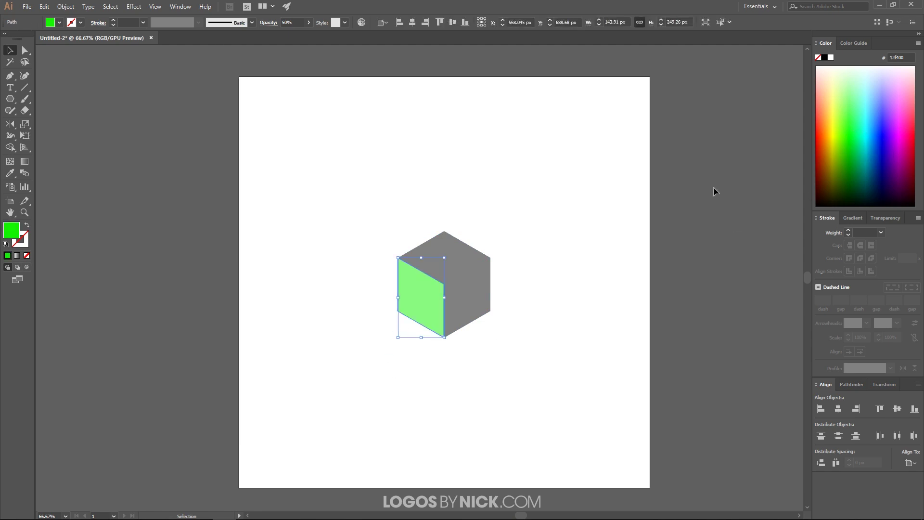
click(461, 248)
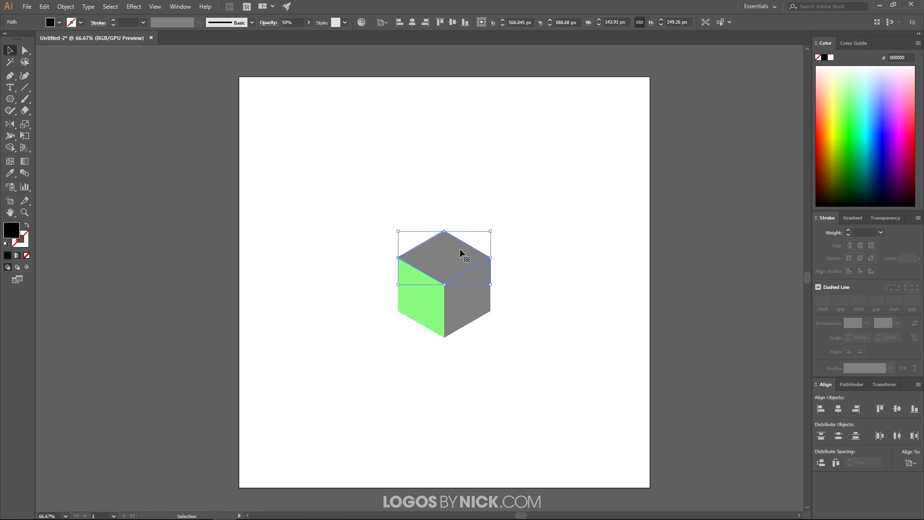
click(883, 136)
click(463, 306)
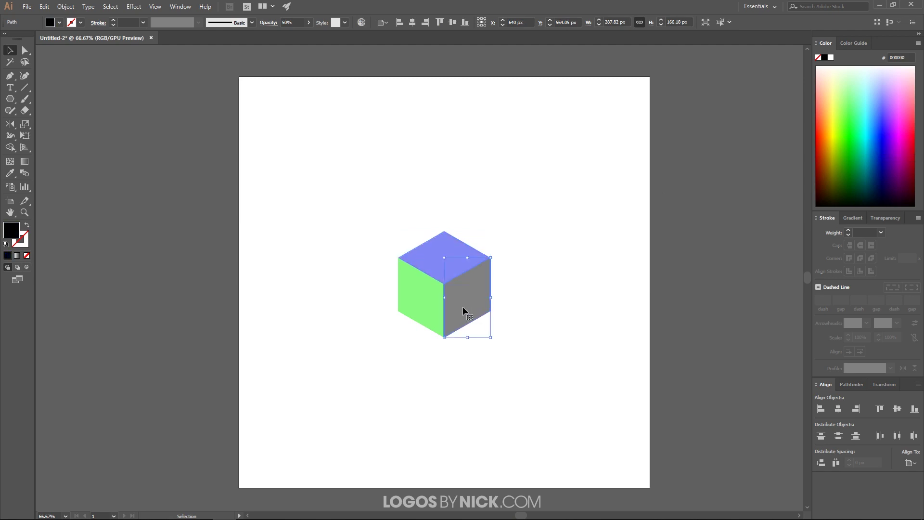
click(821, 135)
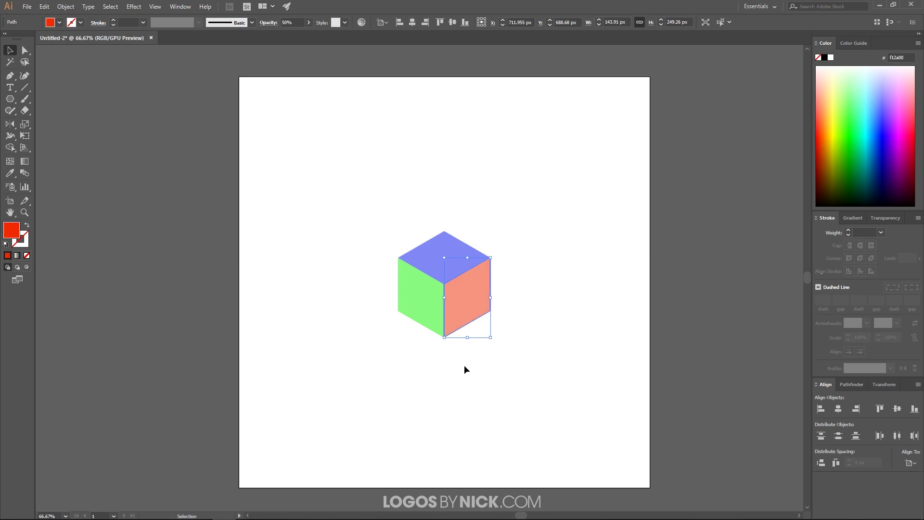
Duplicate the green and red side faces together straight above the cube and rotate the copied pair 180 degrees
click(423, 314)
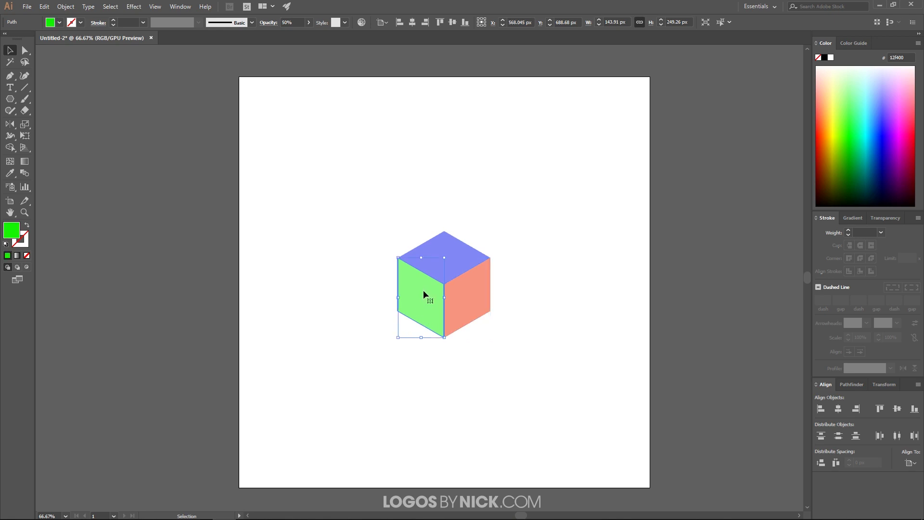
shift+click(474, 288)
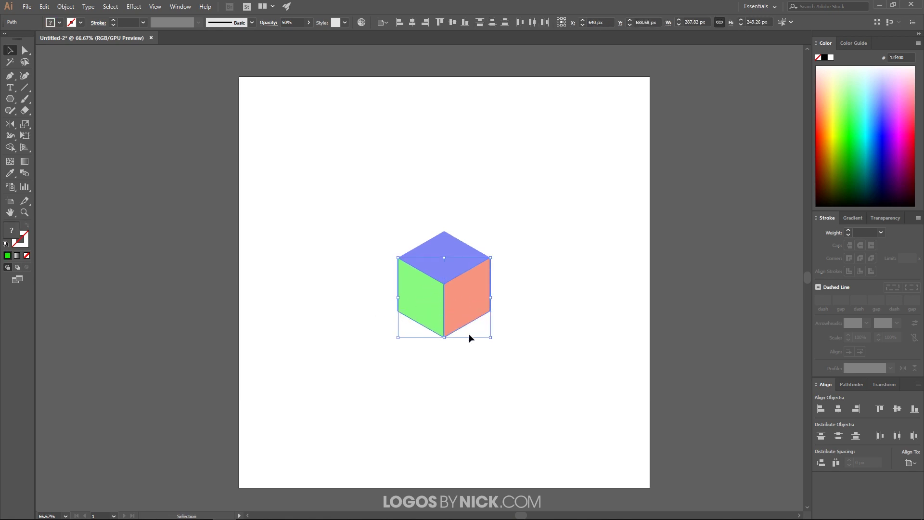
drag(461, 320, 460, 193)
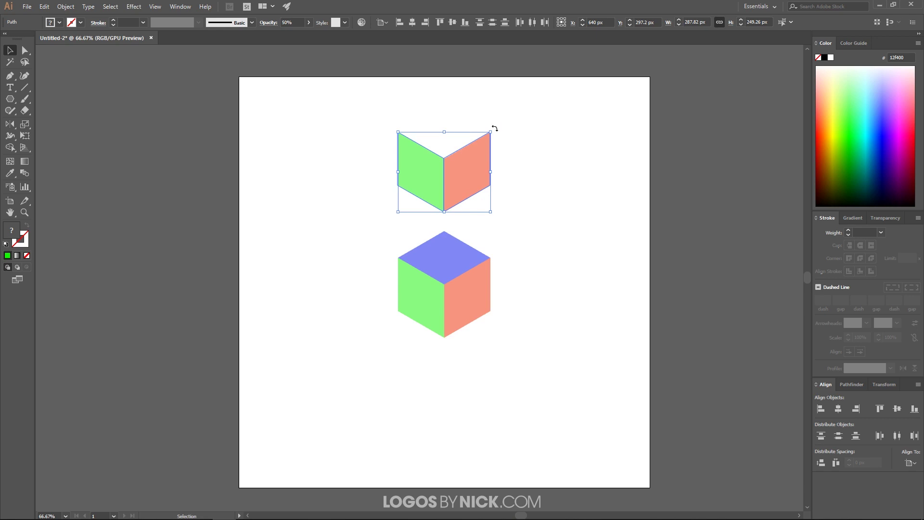
drag(495, 128, 402, 208)
Snap the copied pair's lower-left corner onto the blue top face's left corner, and rotate the pair another 180 degrees
key(a)
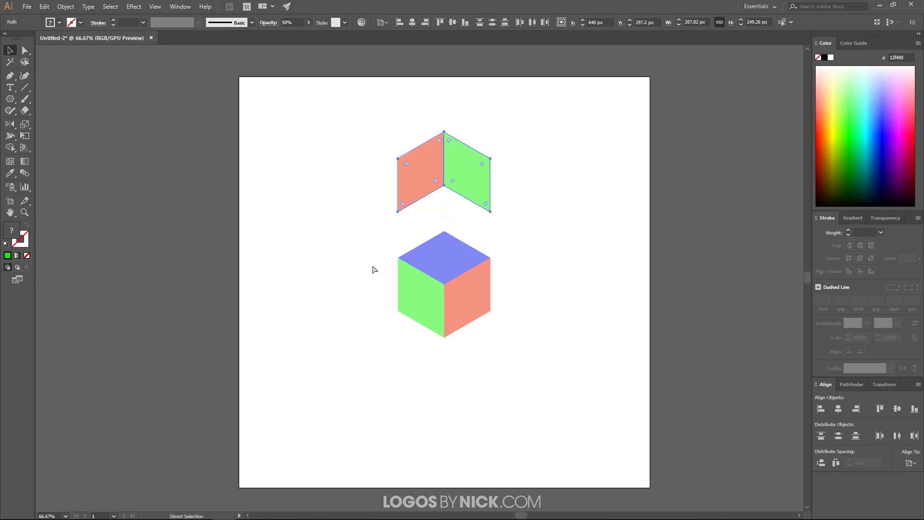
drag(398, 213, 399, 259)
scroll(452, 235, up, 5)
scroll(452, 235, down, 4)
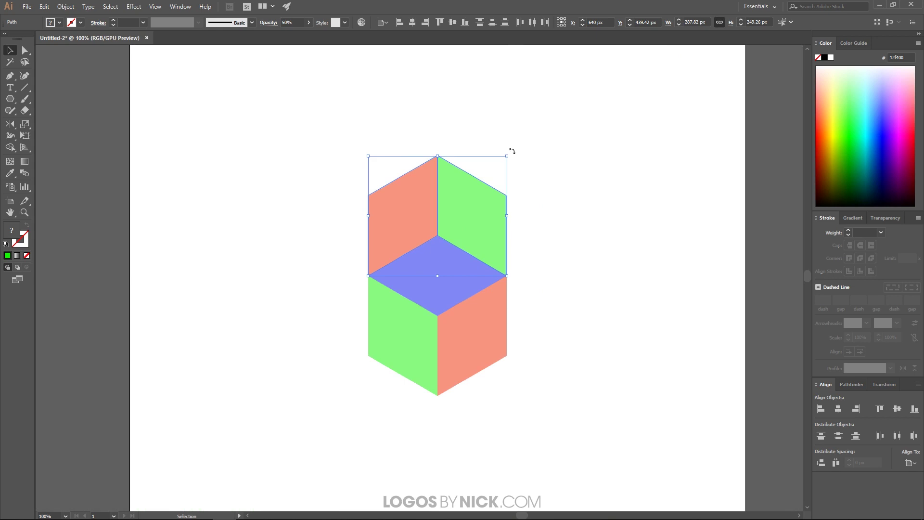
drag(512, 151, 374, 267)
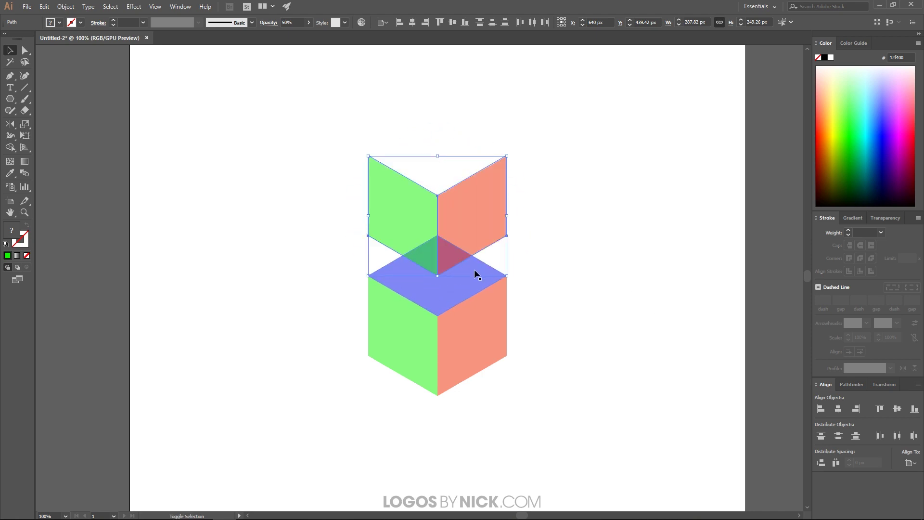
Select the copied pair with the blue top face and remove the pair and its overlaps using the Shape Builder tool
shift+click(452, 294)
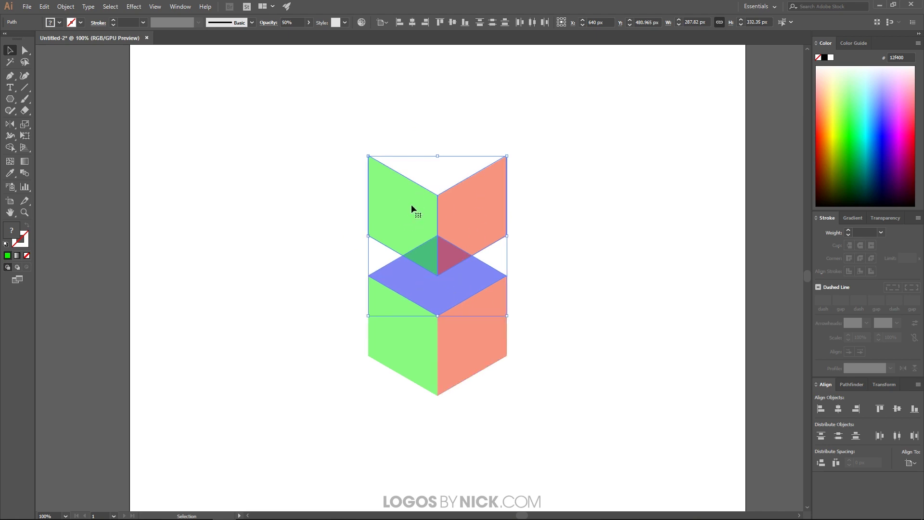
click(11, 148)
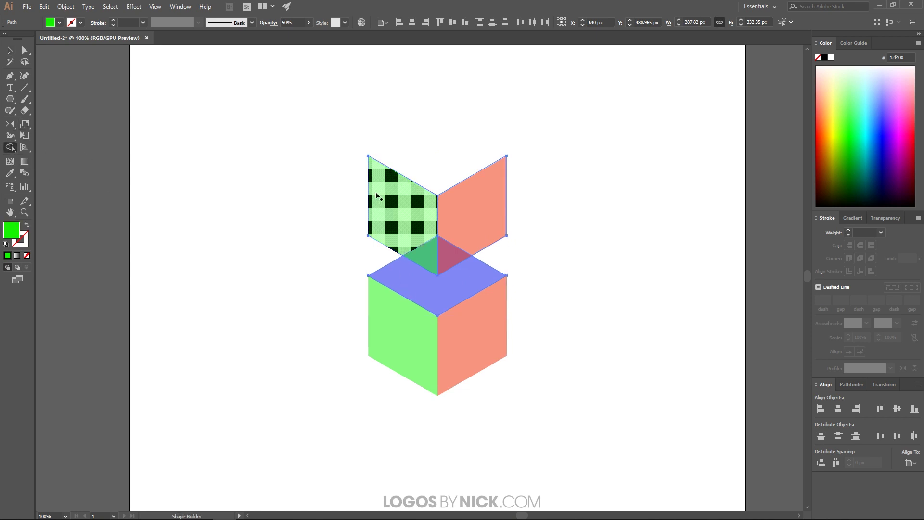
mouse_move(391, 197)
mouse_down()
mouse_move(427, 249)
mouse_move(449, 250)
mouse_move(496, 205)
mouse_up()
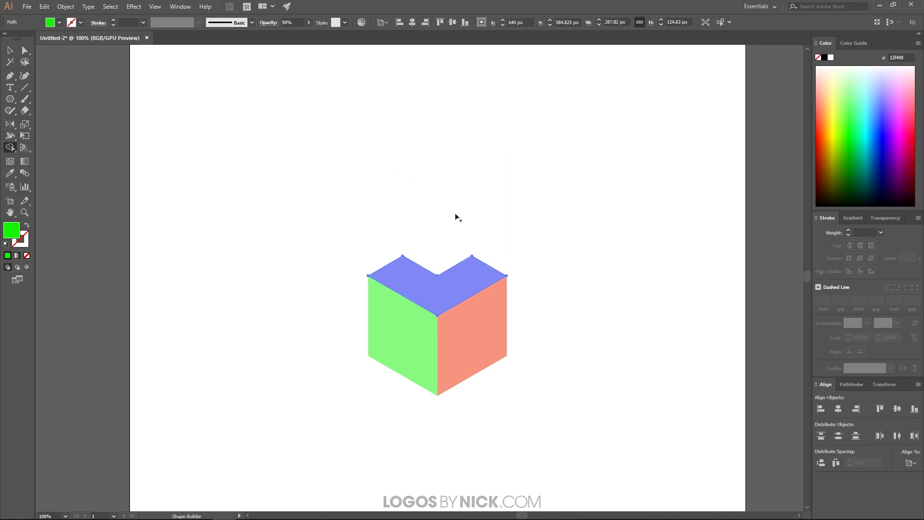
Duplicate the notched blue face to the cube's upper left and rotate the copy 120° with the Rotate tool
click(10, 50)
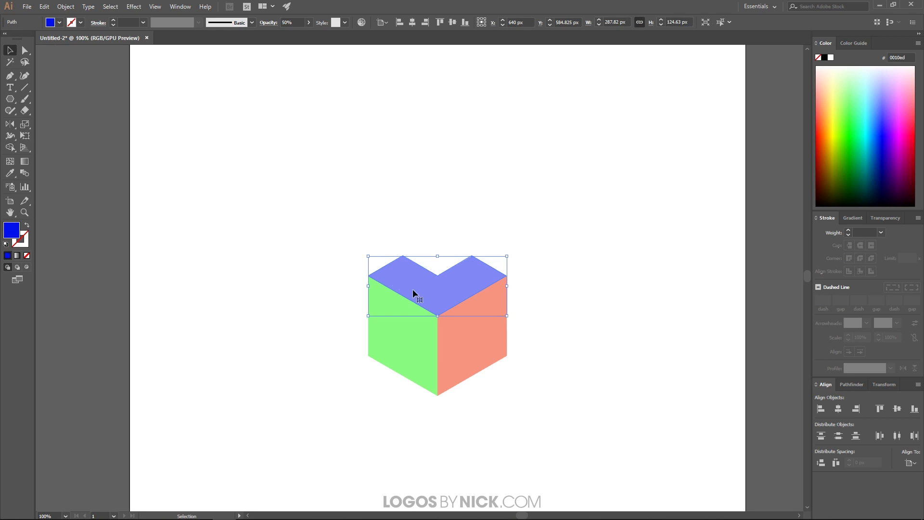
drag(446, 290, 298, 223)
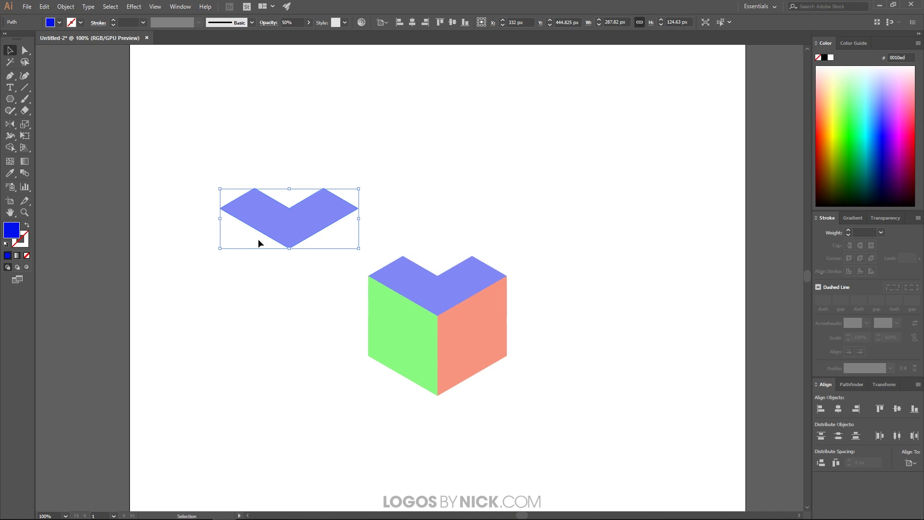
click(13, 125)
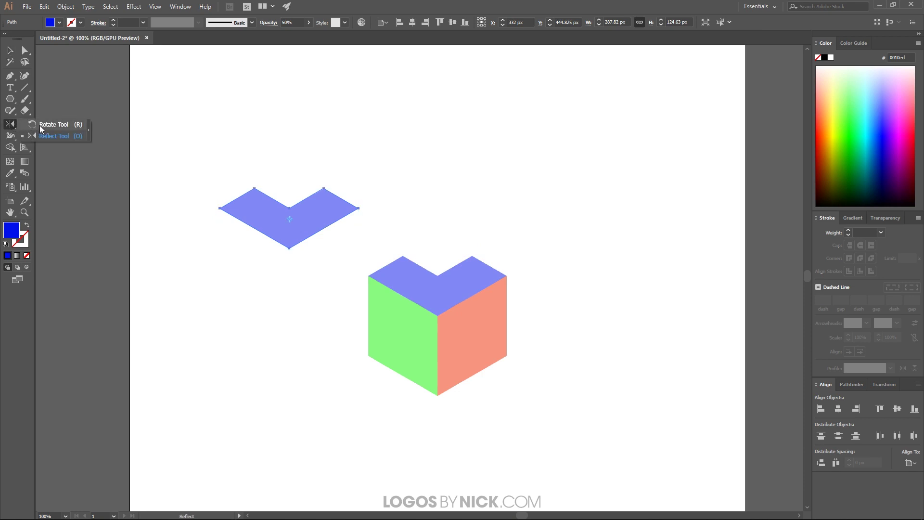
click(37, 125)
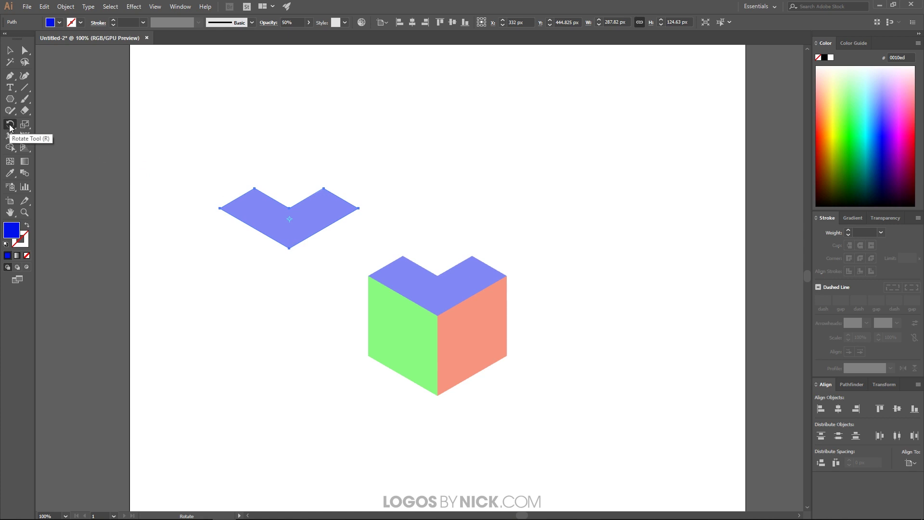
double_click(10, 125)
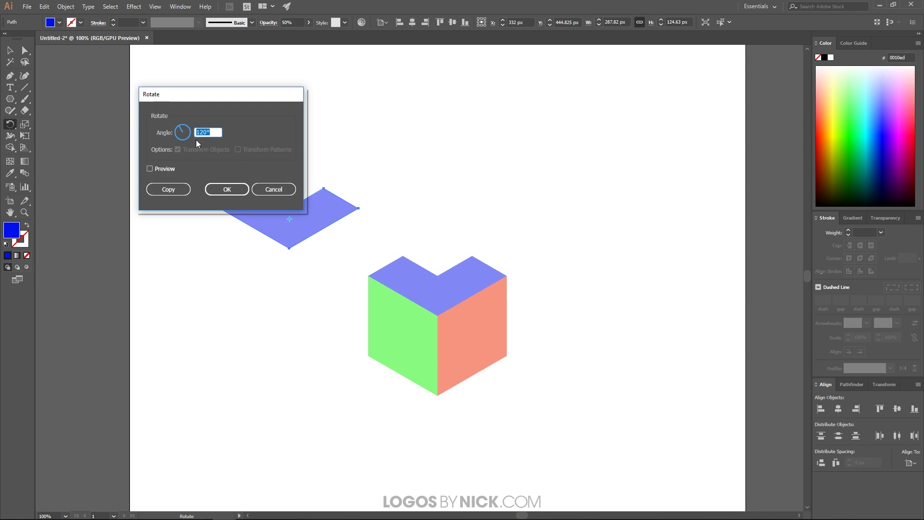
click(219, 133)
click(232, 189)
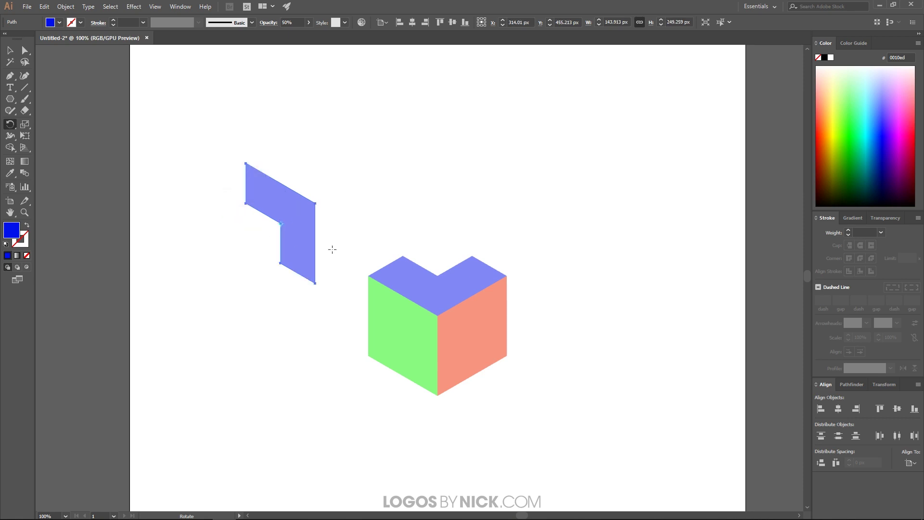
Fill the rotated copy green (00ef17) and delete the cube's original green left face
click(854, 136)
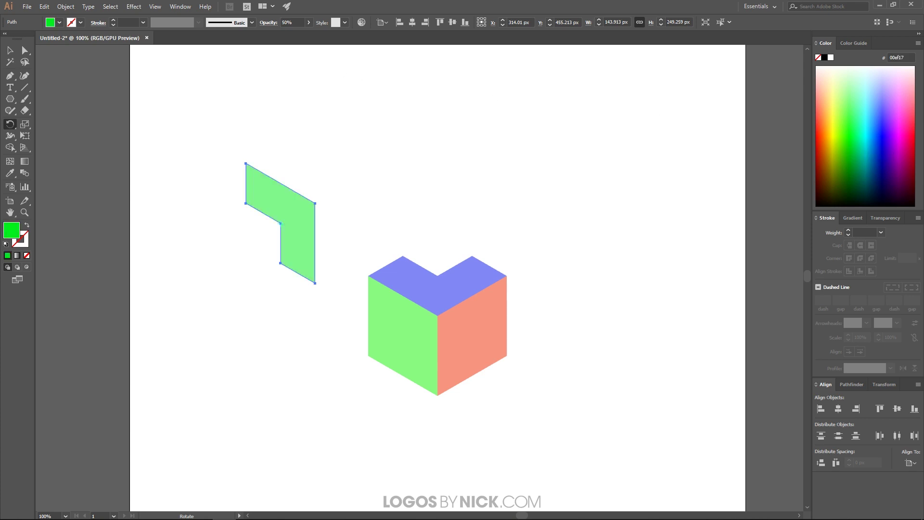
click(10, 51)
drag(432, 337, 614, 228)
key(Delete)
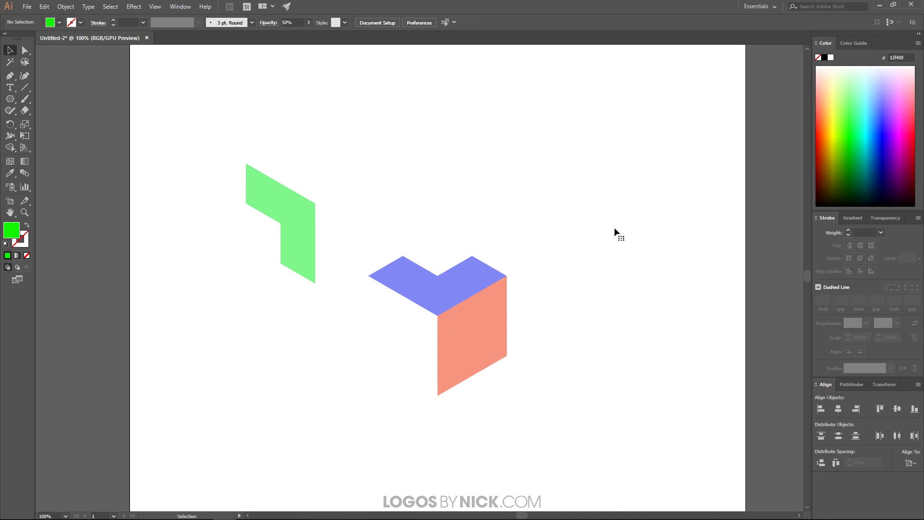
Move the notched green piece to the cube, reset its bounding box, and snap it under the blue face's left edge
drag(309, 209, 372, 323)
click(67, 7)
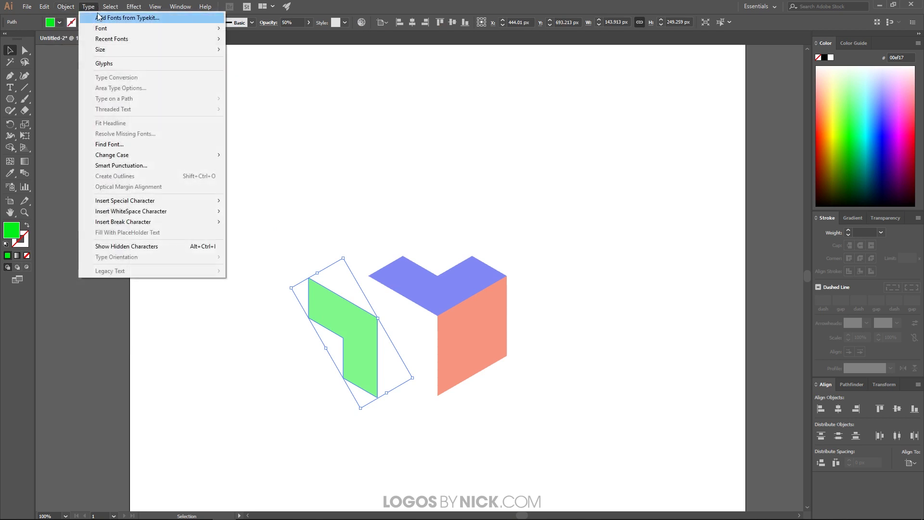
mouse_move(131, 19)
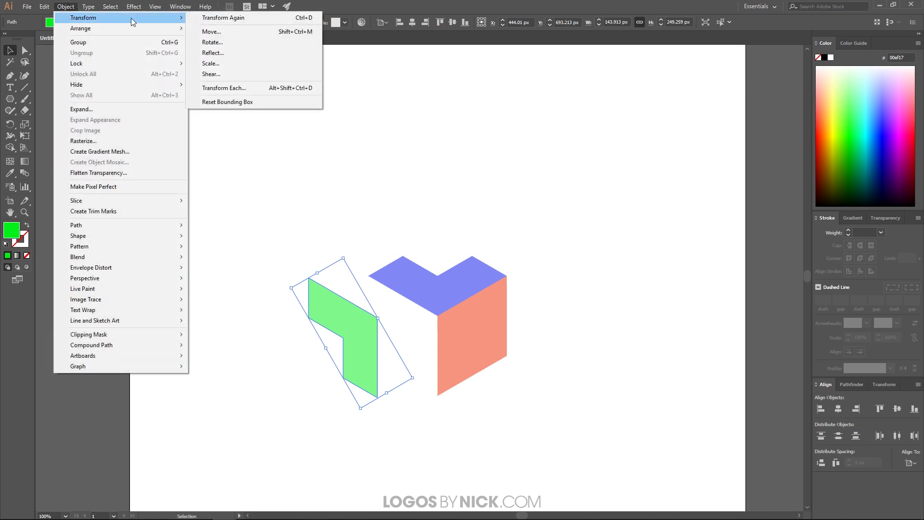
click(227, 101)
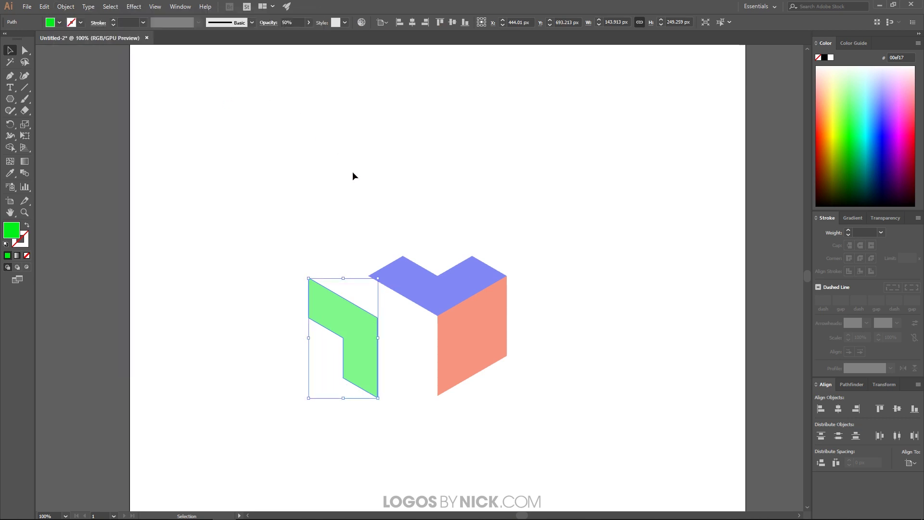
key(a)
Delete the cube's original red right face and duplicate the notched green piece to the right with a red fill (f12a00)
drag(380, 319, 618, 259)
key(Delete)
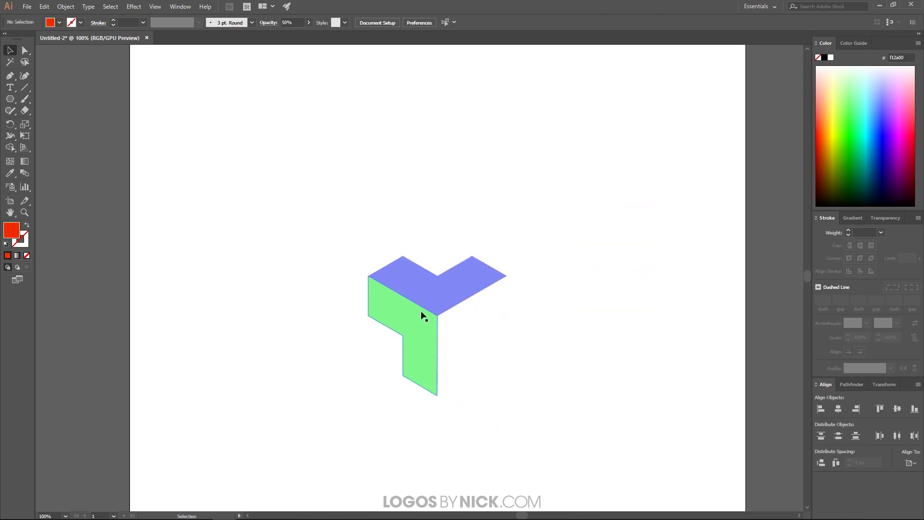
drag(428, 357, 595, 294)
click(822, 154)
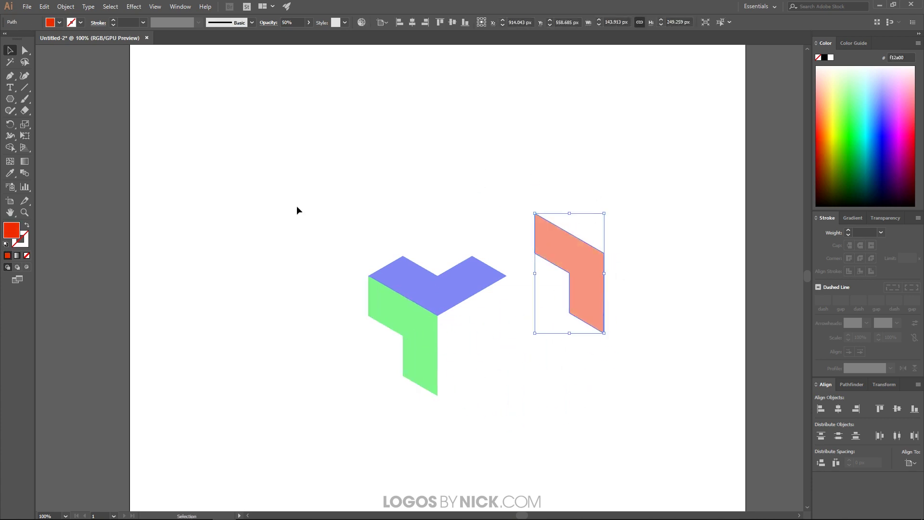
Mirror the red piece horizontally with the Reflect tool, constraining the reflection to -90°
drag(8, 126, 49, 139)
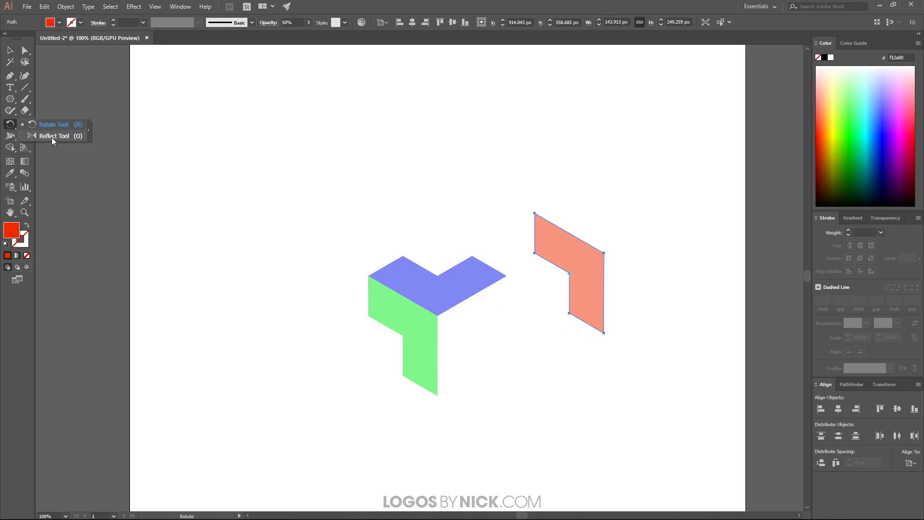
drag(30, 140, 45, 134)
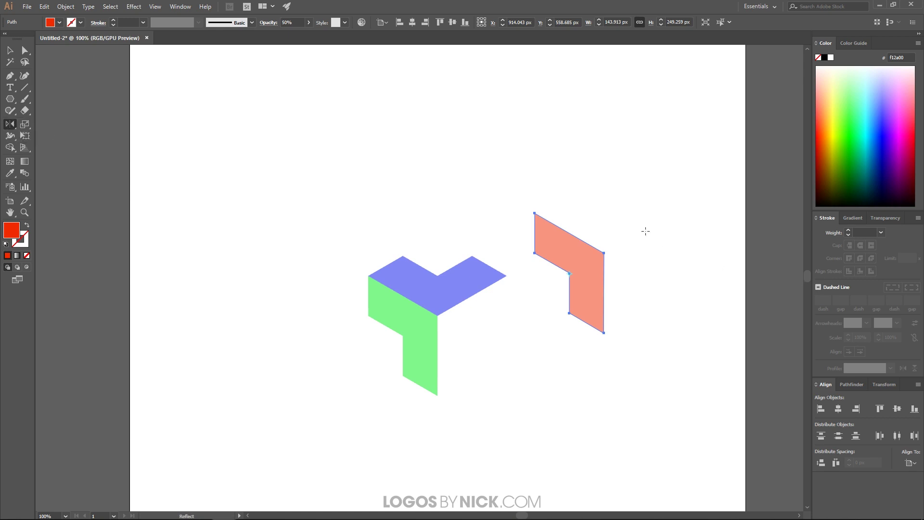
drag(622, 222, 508, 258)
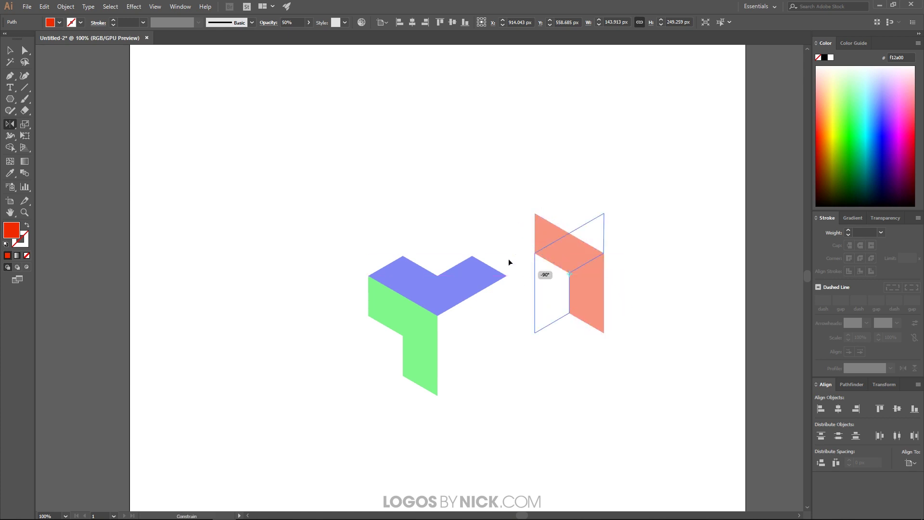
drag(508, 260, 488, 261)
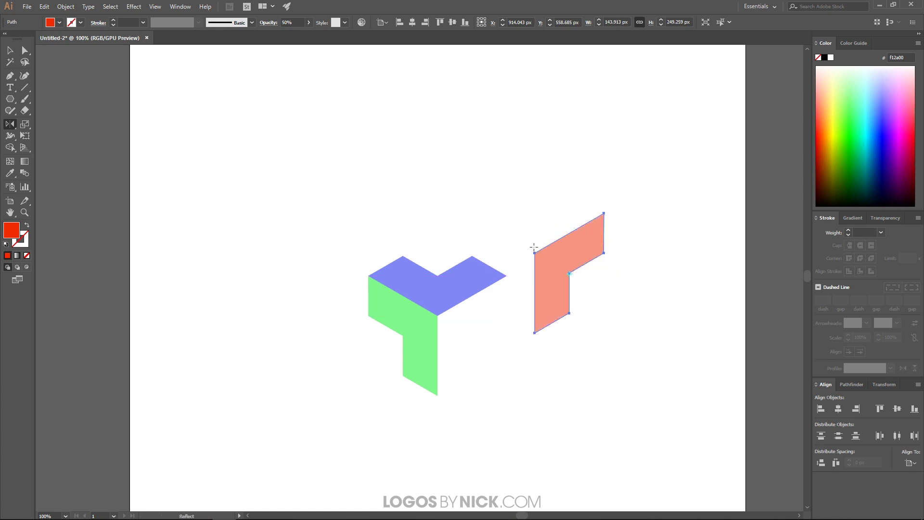
Snap the mirrored red piece under the blue face's right edge, against the green piece, and deselect it
key(v)
drag(571, 262, 439, 319)
key(a)
click(573, 354)
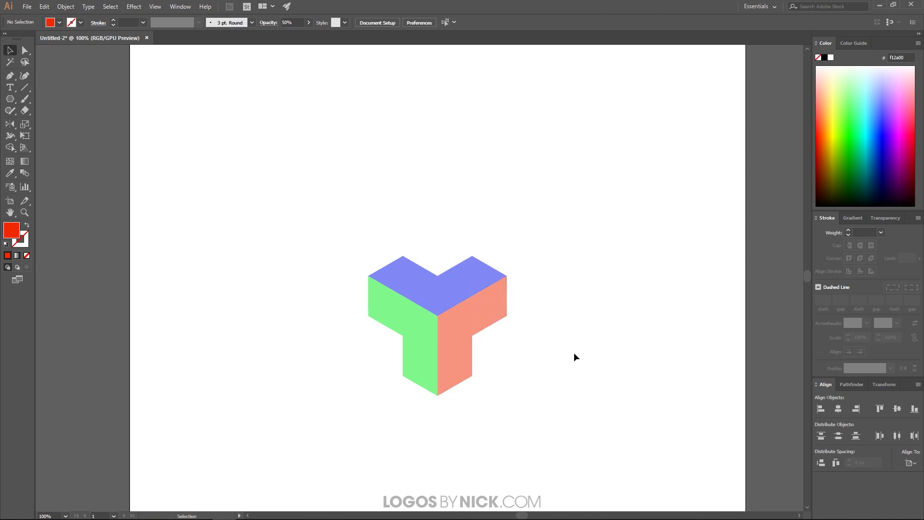
Move all three colored pieces together slightly up and left, set their opacity to 100%, and deselect them
drag(540, 420, 299, 200)
drag(432, 322, 425, 301)
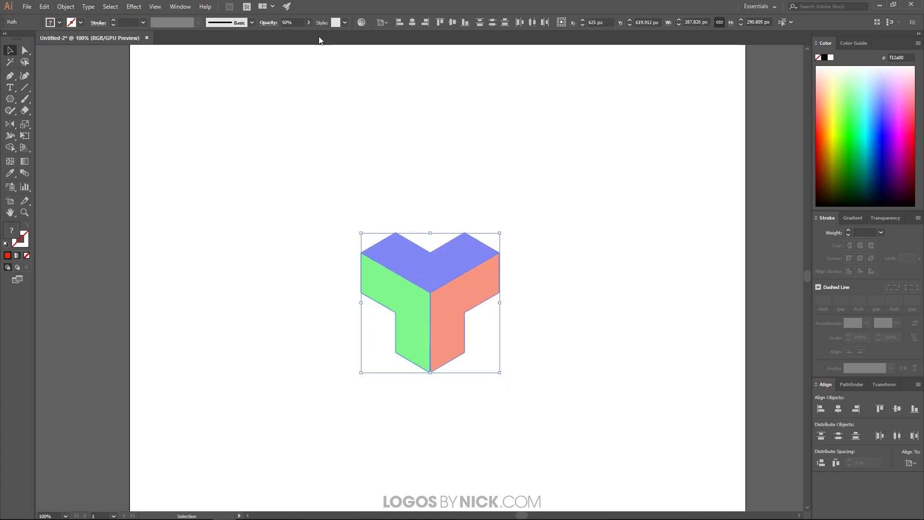
click(309, 22)
drag(290, 35, 370, 38)
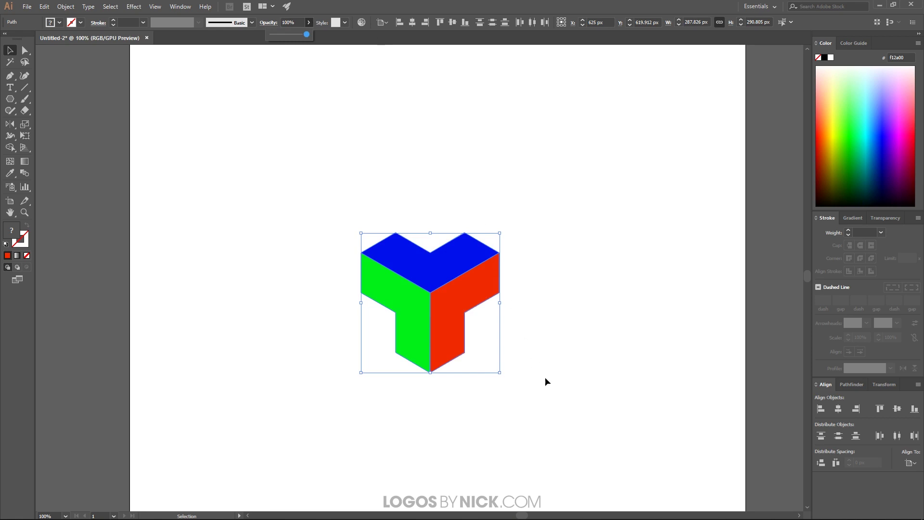
click(590, 311)
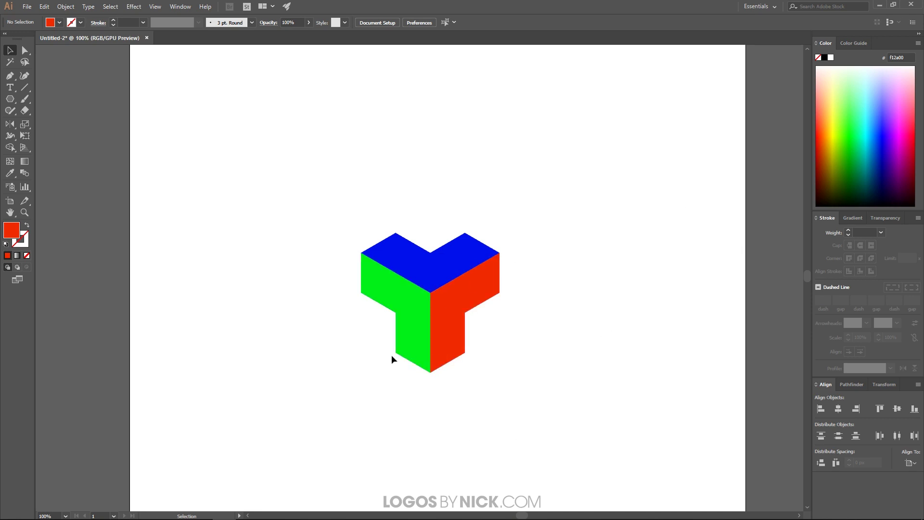
Fill the green left face with dark brown (644300) and the red right face with light orange (ffac18)
click(396, 296)
click(820, 173)
drag(820, 173, 829, 174)
click(471, 295)
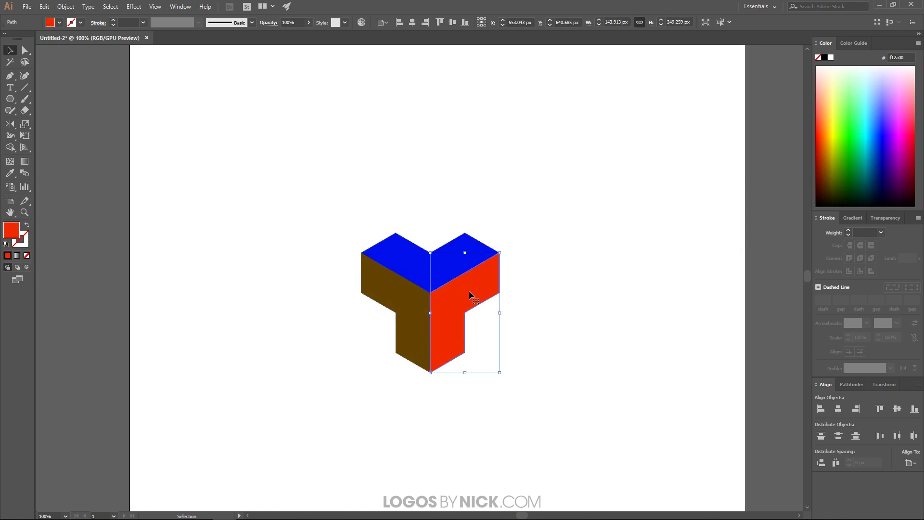
mouse_move(829, 131)
mouse_down()
mouse_move(831, 115)
mouse_move(829, 124)
mouse_up()
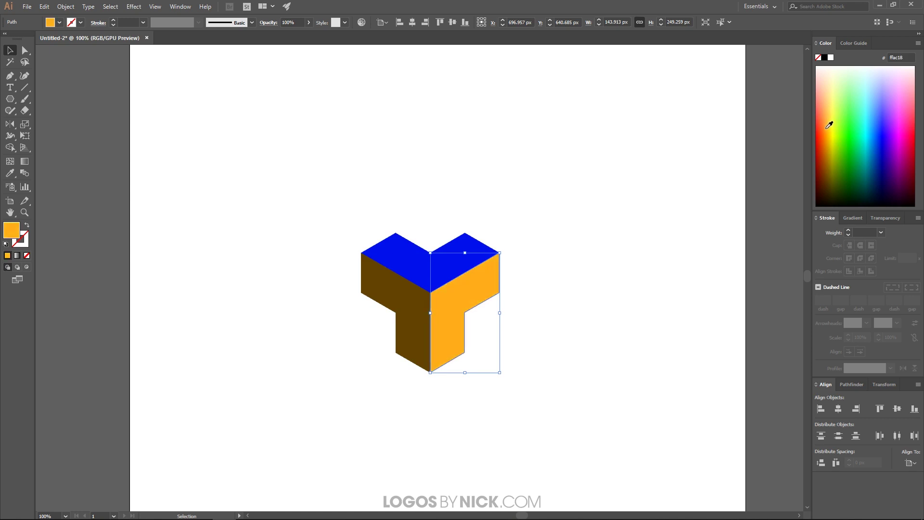
Fill the blue top face with pale cream (ffe6a3) and the right face with deeper orange (ff7f01)
click(462, 264)
drag(832, 93, 831, 86)
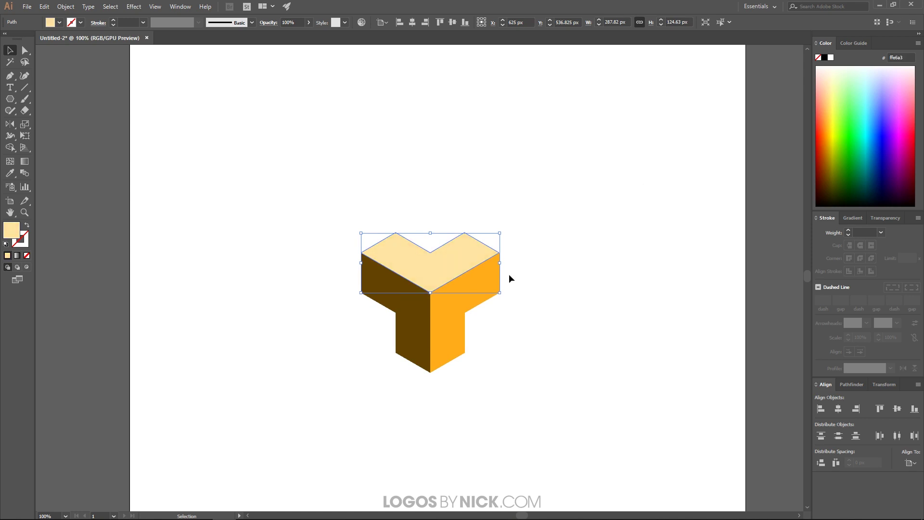
click(448, 296)
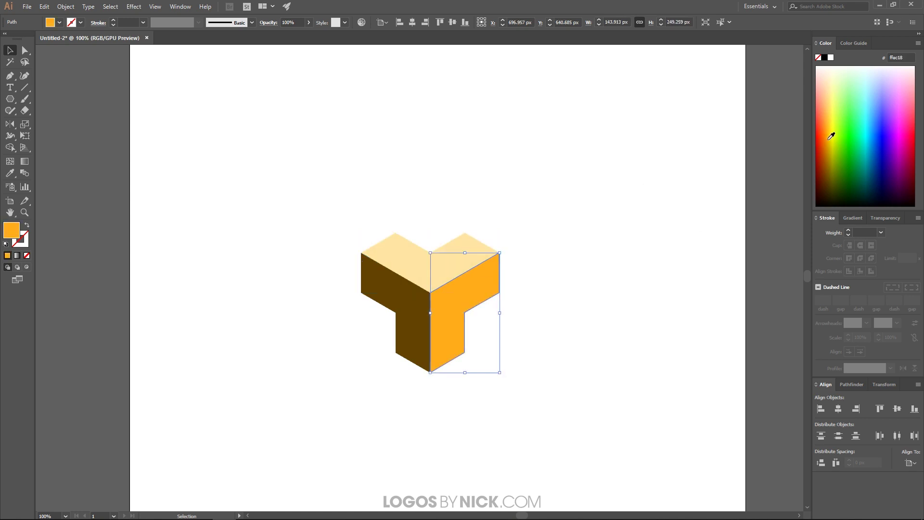
drag(830, 140, 827, 132)
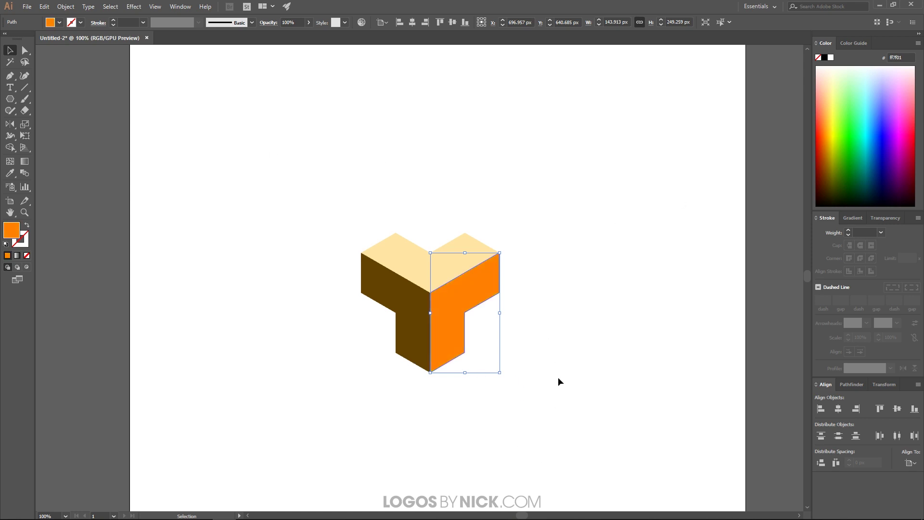
Select all three faces and duplicate the piece straight up, seating its lower tip in the original's top notch
drag(586, 413, 306, 191)
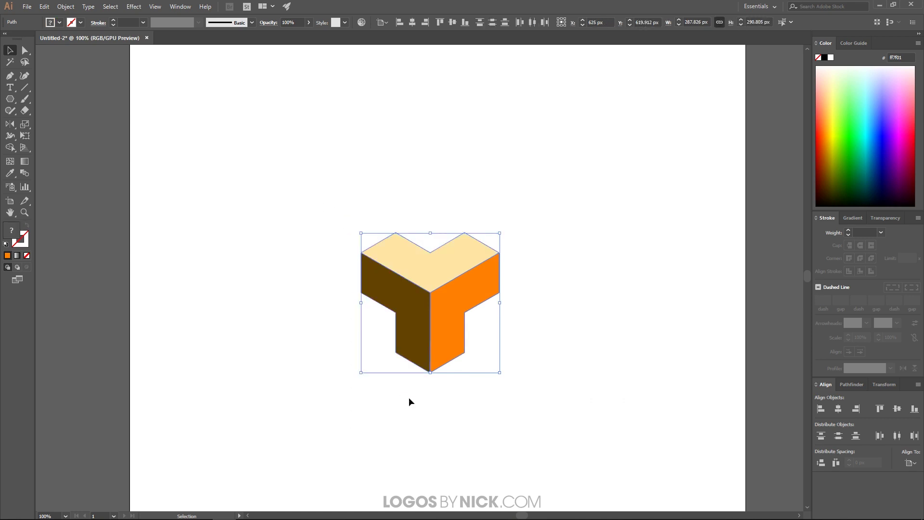
alt+drag(440, 362, 443, 242)
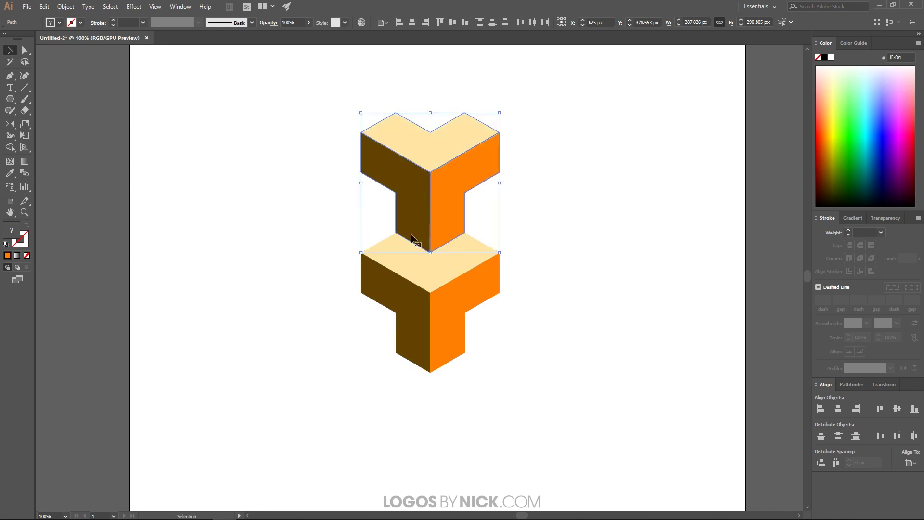
drag(419, 200, 609, 278)
key(ctrl+z)
click(510, 226)
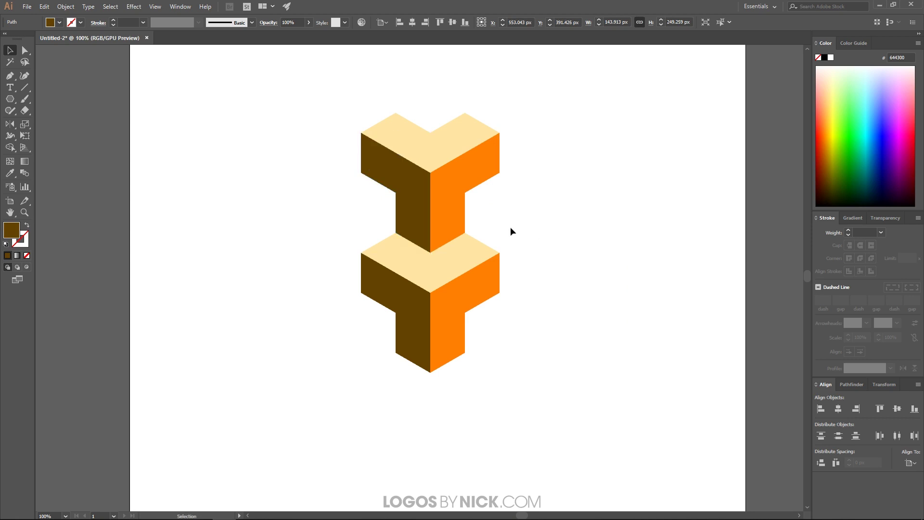
Duplicate the upper piece down to the right, fitting it against the orange faces of both stacked pieces, and deselect it
click(438, 164)
drag(426, 178, 578, 238)
key(a)
drag(513, 193, 465, 193)
key(v)
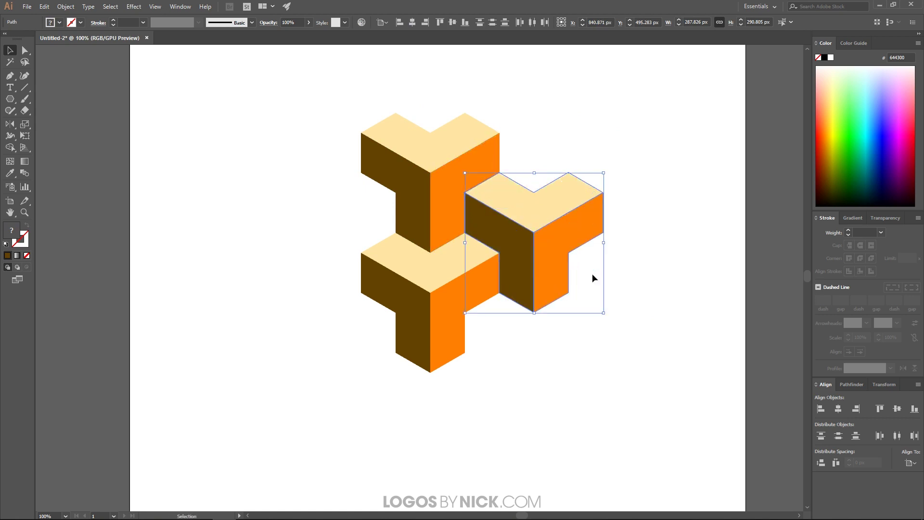
click(592, 278)
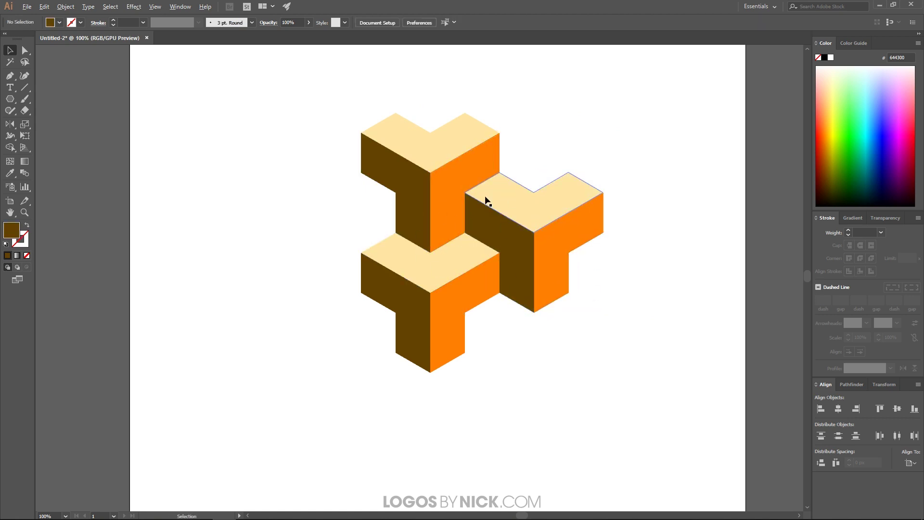
Select the right piece's three faces, duplicate it directly below with its tip in the copy's notch, and deselect
scroll(486, 199, up, 5)
scroll(481, 260, down, 5)
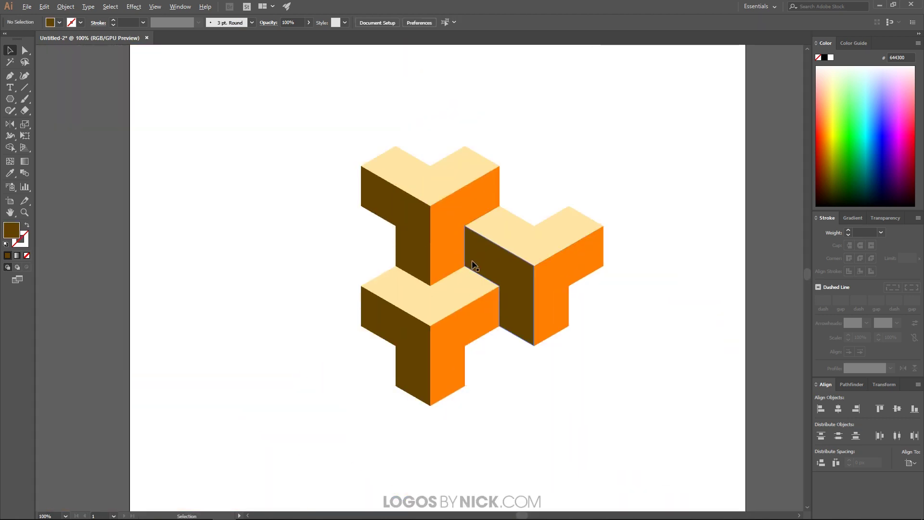
click(545, 292)
shift+click(527, 295)
shift+click(536, 240)
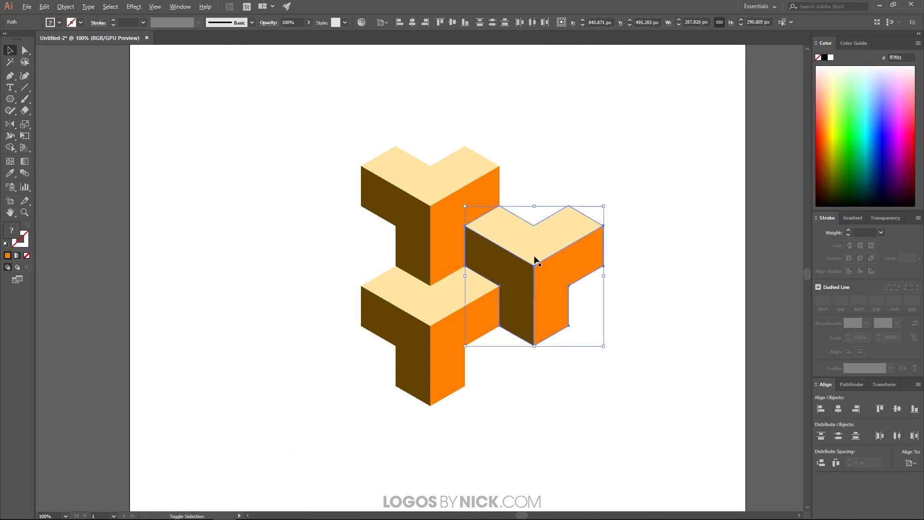
drag(533, 239, 530, 374)
click(666, 312)
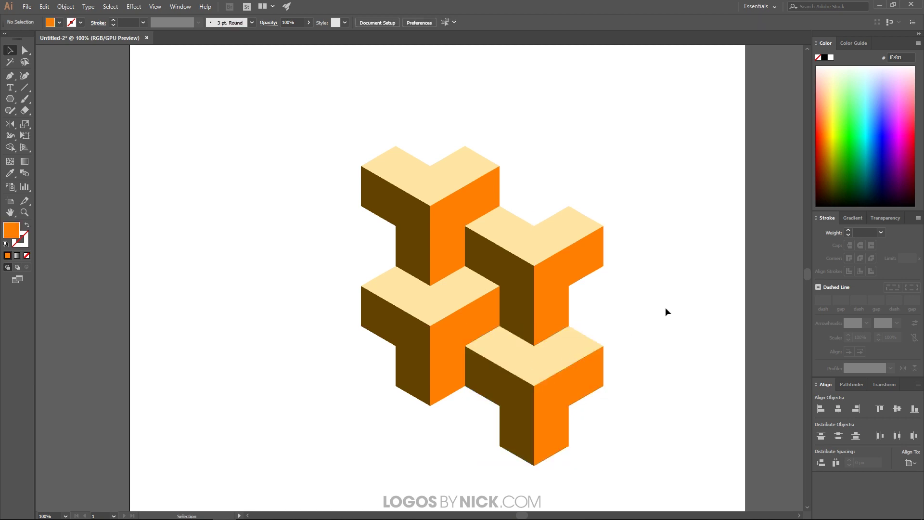
Duplicate the lower-right piece down to the left, snapping it beneath the left column so its notch meets the tip above
scroll(524, 274, down, 3)
scroll(524, 275, left, 2)
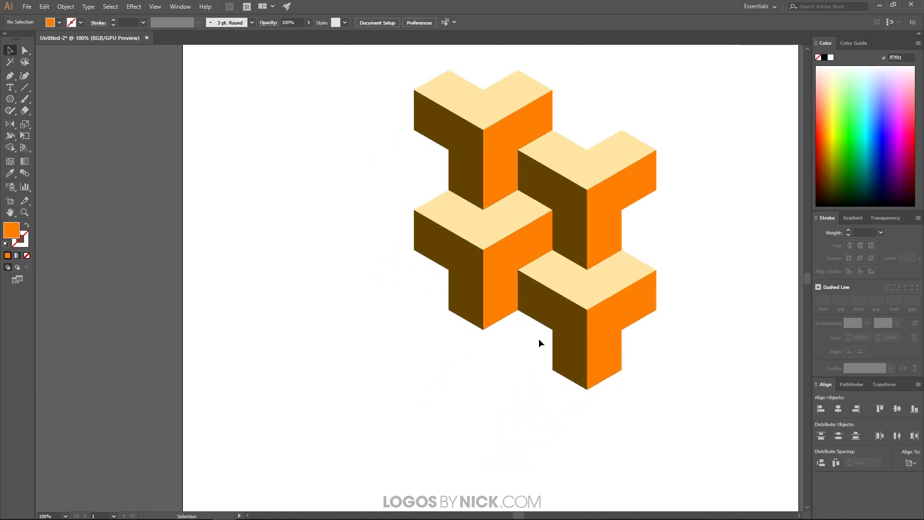
click(557, 340)
shift+click(626, 342)
shift+click(609, 290)
drag(645, 281, 524, 340)
scroll(479, 331, up, 4)
drag(387, 316, 385, 314)
scroll(449, 314, down, 4)
scroll(443, 303, up, 1)
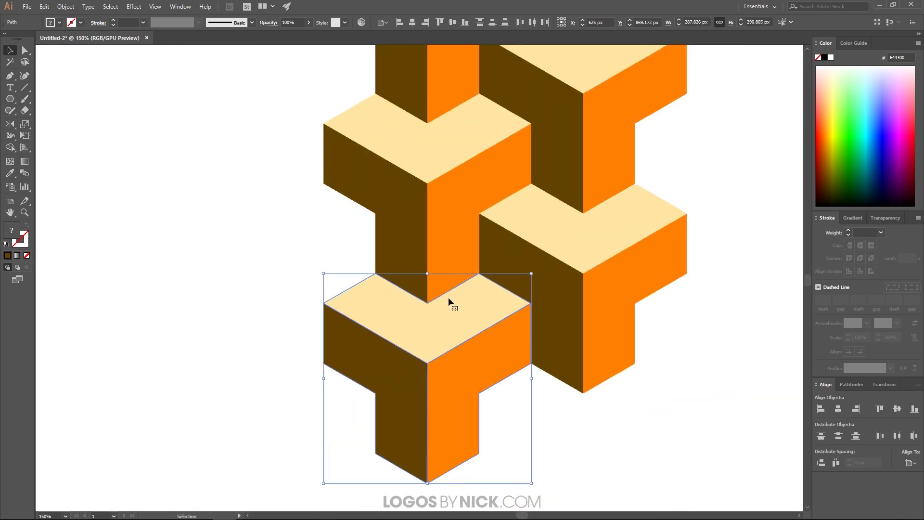
Duplicate the bottom piece up to the left, snapping it against the brown faces of the central column
scroll(448, 302, up, 1)
scroll(449, 302, left, 3)
alt+drag(532, 406, 380, 319)
scroll(449, 303, up, 4)
scroll(443, 376, down, 4)
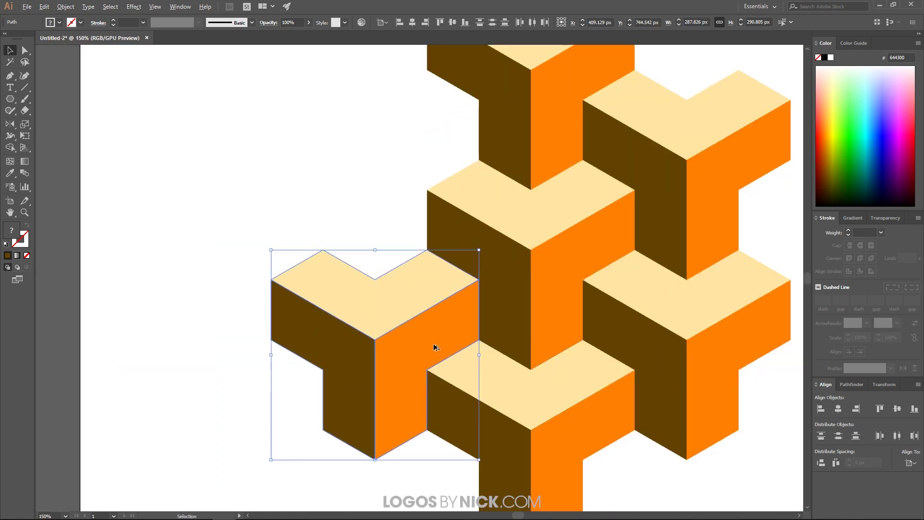
Duplicate the new left piece directly above itself to complete the seven-piece cluster, and deselect it
scroll(428, 361, up, 2)
scroll(429, 361, right, 1)
alt+drag(407, 389, 404, 212)
key(ctrl+minus)
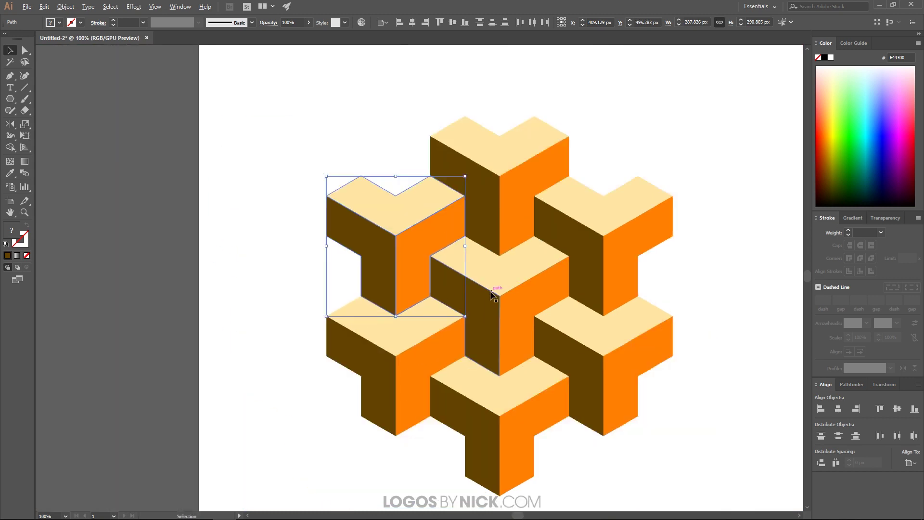
key(ctrl+minus)
click(670, 328)
key(ctrl+0)
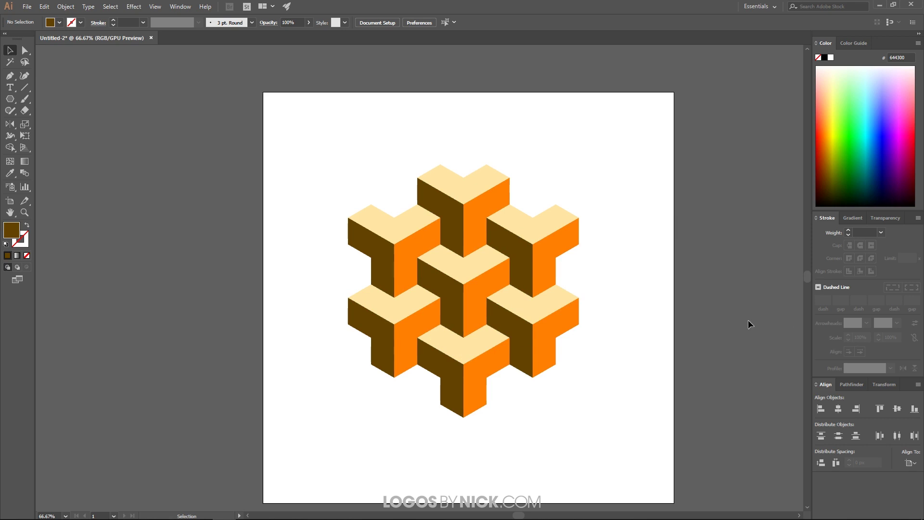
Set a bright green fill (0cf453) and draw a rectangle about 432 × 249 px between the front corners of the left and right pieces
click(10, 100)
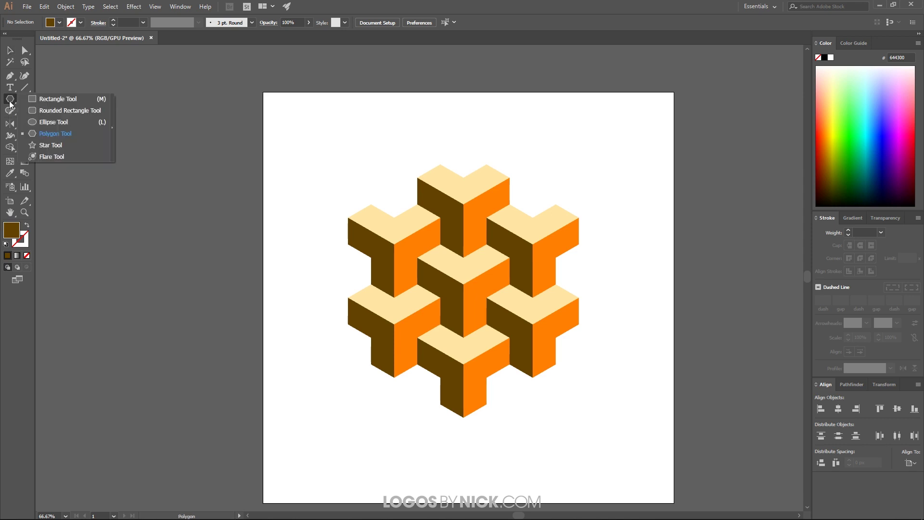
click(50, 100)
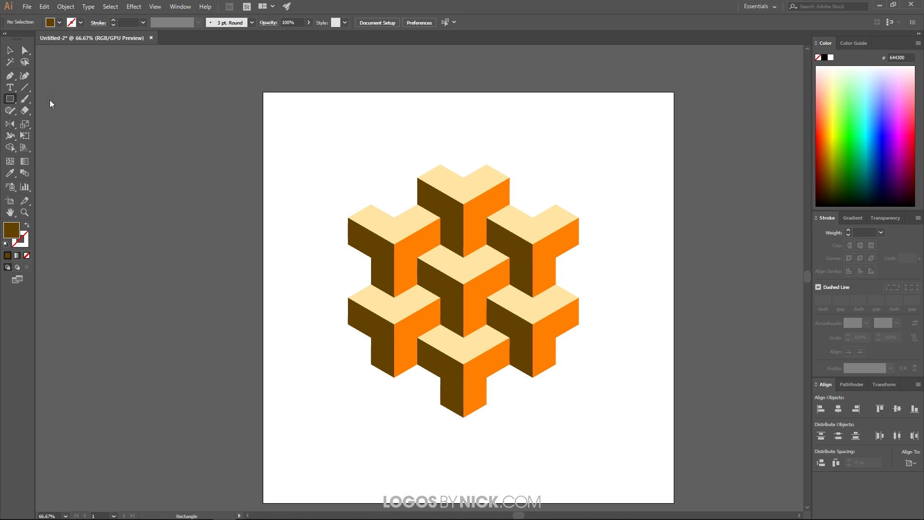
double_click(13, 236)
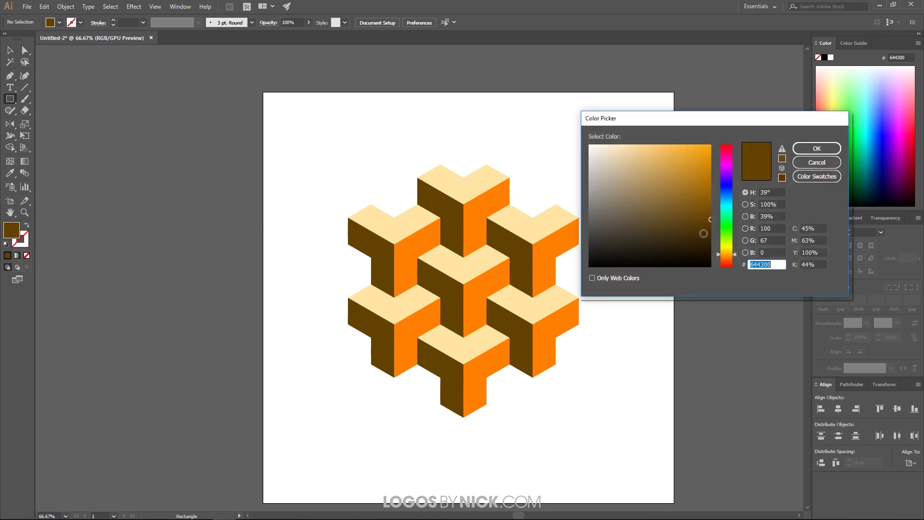
text(00631e)
mouse_move(708, 198)
mouse_down()
mouse_move(706, 148)
mouse_move(682, 172)
mouse_move(705, 148)
mouse_up()
click(828, 147)
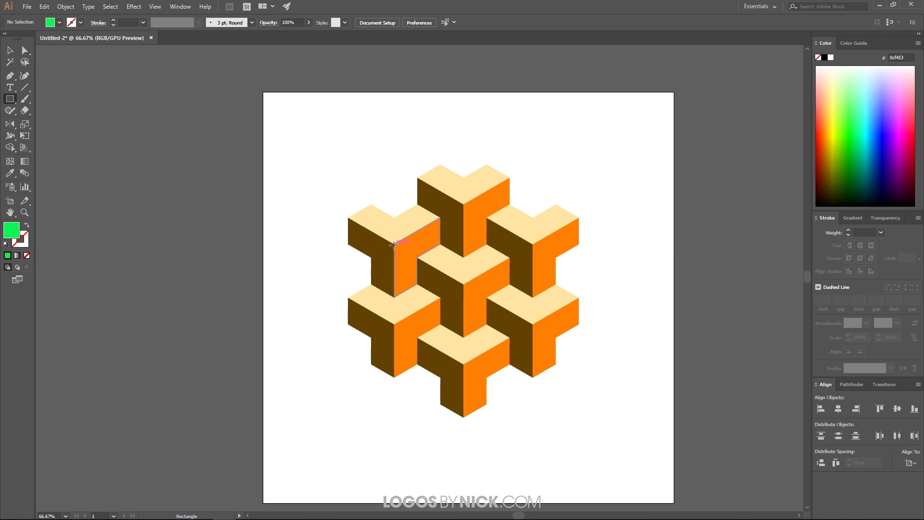
drag(394, 245, 533, 324)
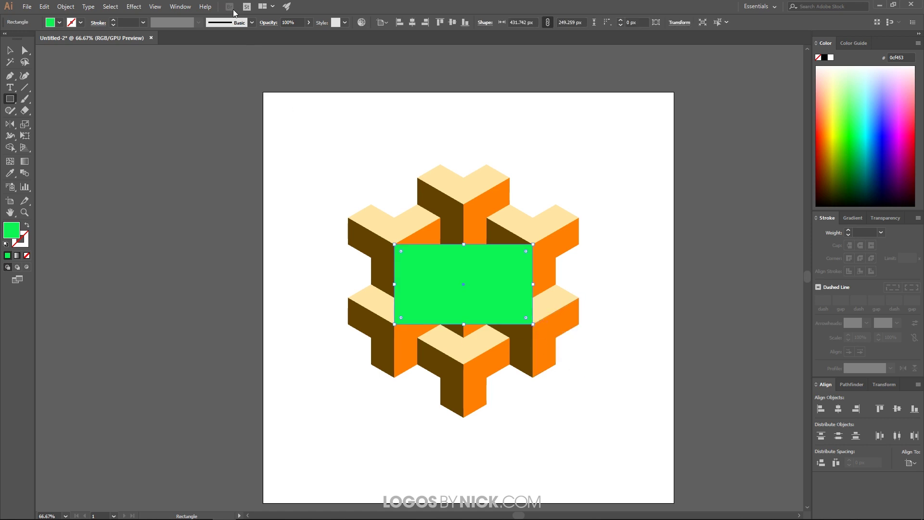
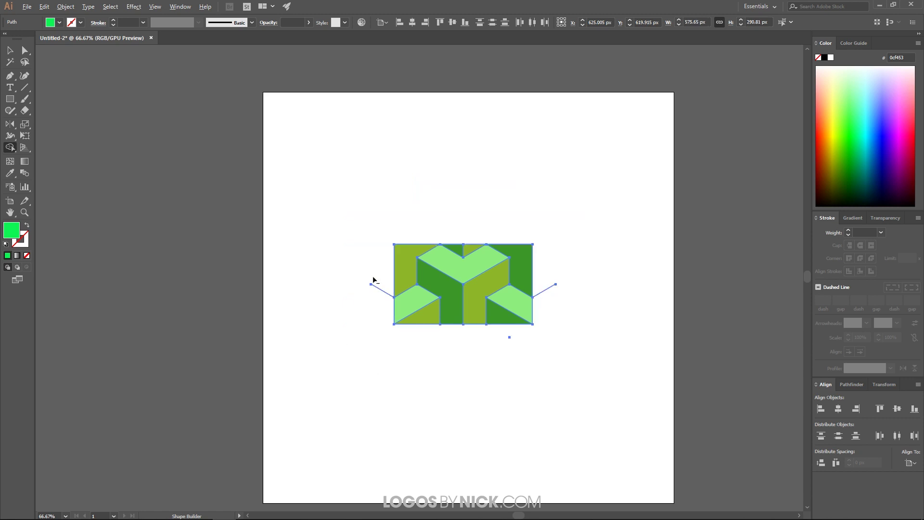
Remove the leftover line segments on both sides of the tile with Shape Builder and delete the stray point below it
mouse_move(374, 280)
mouse_down()
mouse_move(376, 309)
mouse_move(364, 308)
mouse_up()
drag(549, 283, 548, 288)
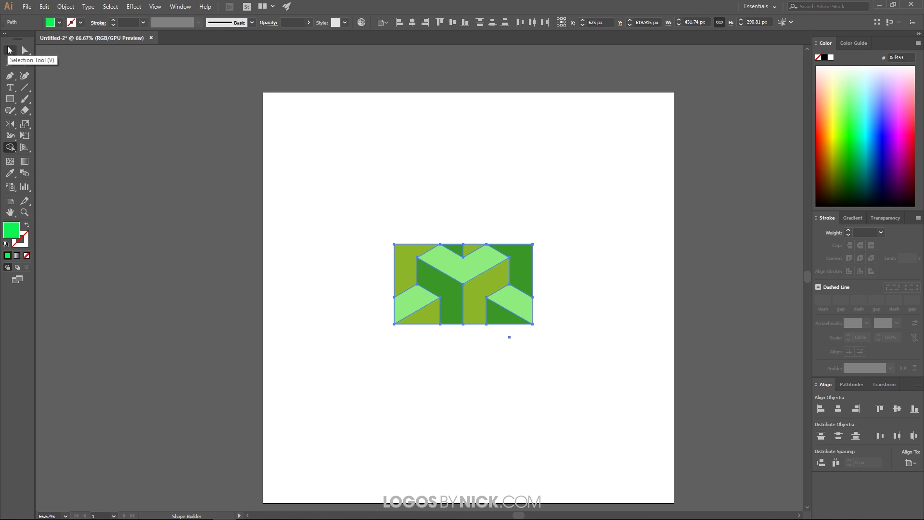
click(9, 51)
click(583, 400)
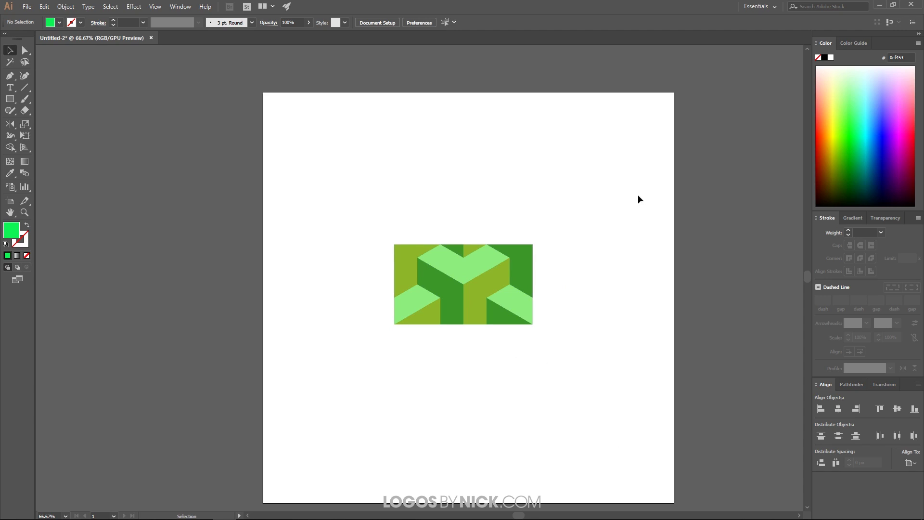
drag(761, 465, 256, 325)
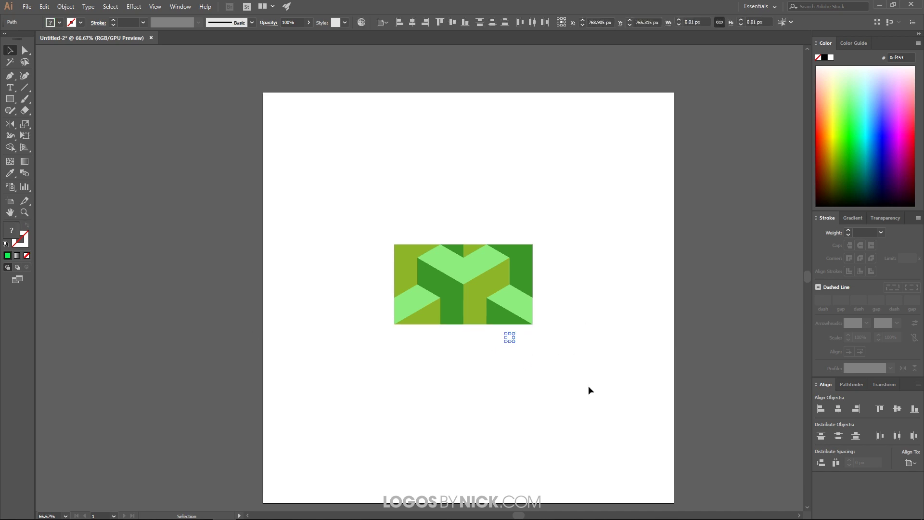
key(Delete)
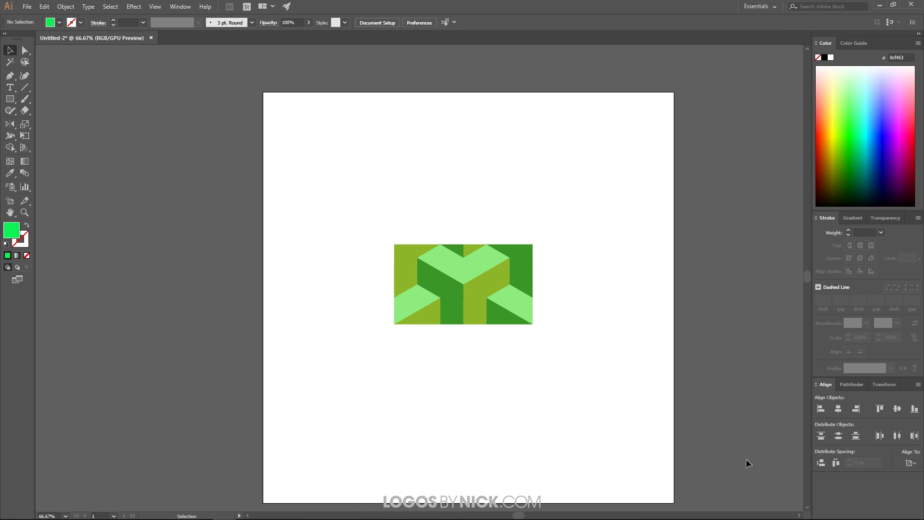
Check around the tile for stray points, then move the translucent green rectangle off the pattern and delete it
drag(750, 465, 534, 118)
drag(225, 75, 732, 241)
drag(209, 91, 393, 467)
drag(502, 272, 226, 226)
key(Delete)
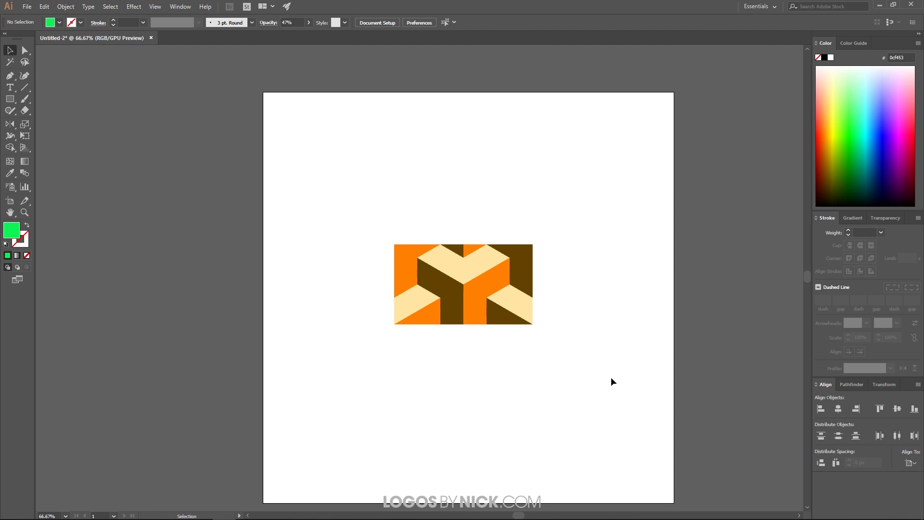
Group all the tile's shapes and snap the group to the artboard's upper-left corner
drag(611, 377, 346, 170)
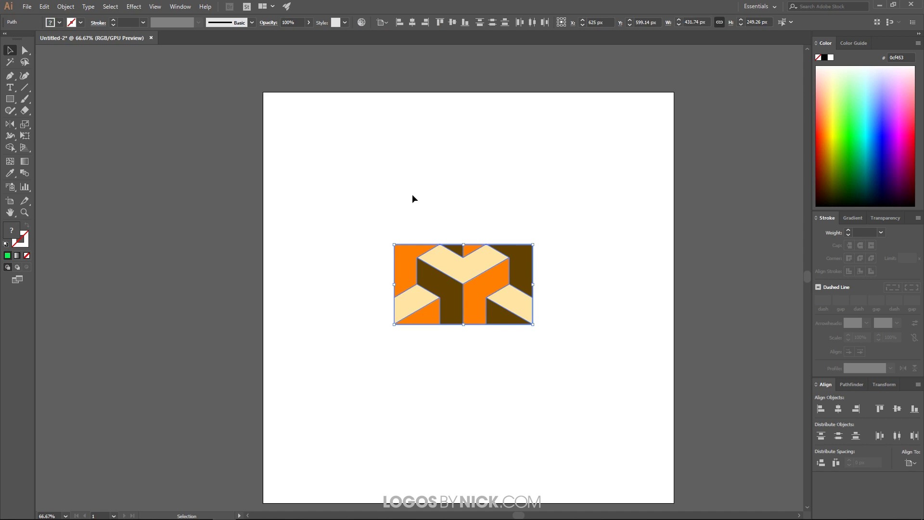
key(ctrl+g)
drag(460, 279, 335, 134)
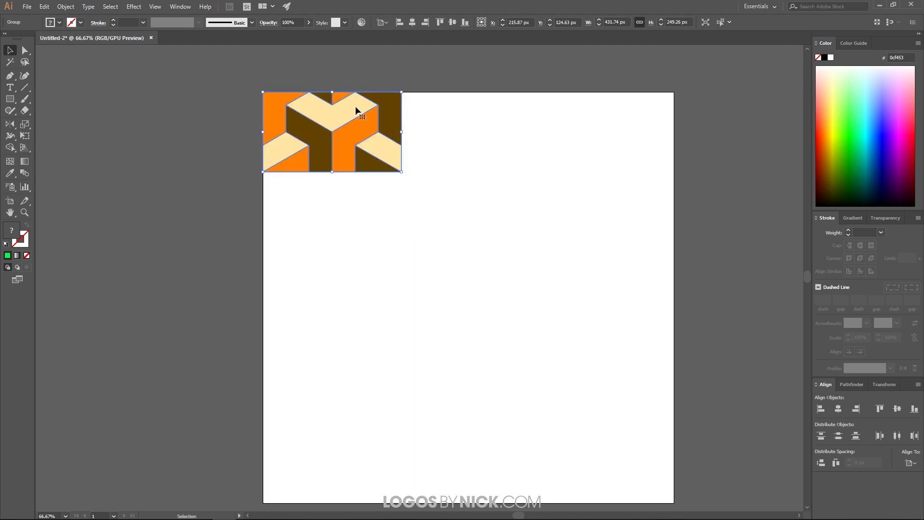
Duplicate the tile directly beneath itself and repeat the copy until a six-tile column extends past the artboard's lower edge
drag(354, 110, 351, 187)
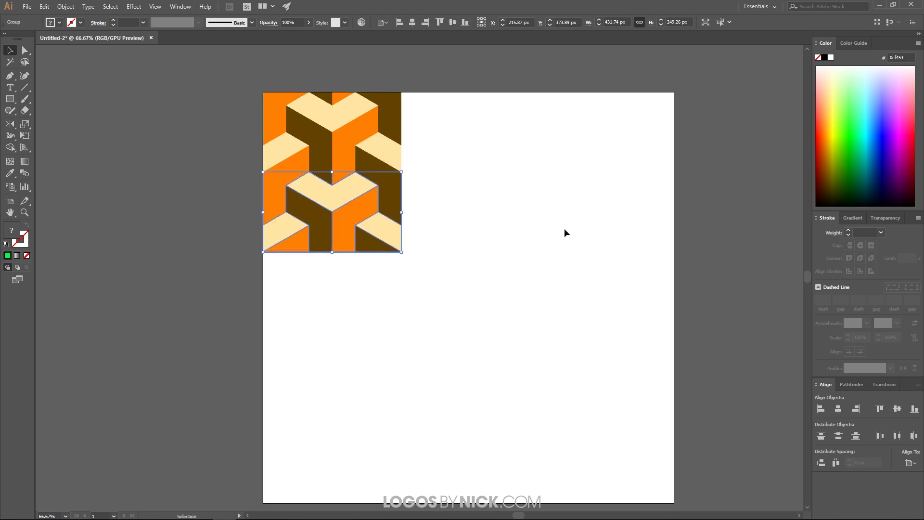
key(a)
key(ctrl+d)
key(ctrl+d)
key(ctrl+d)
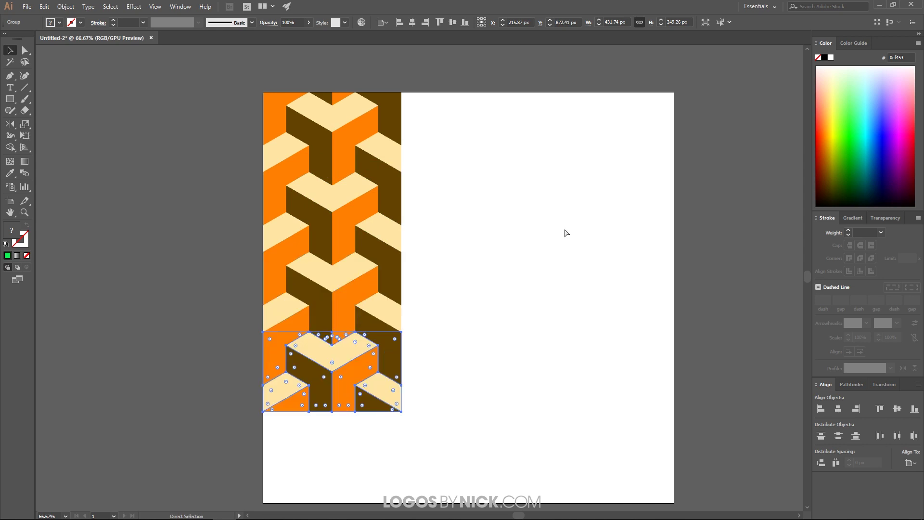
key(v)
scroll(504, 240, down, 1)
key(ctrl+d)
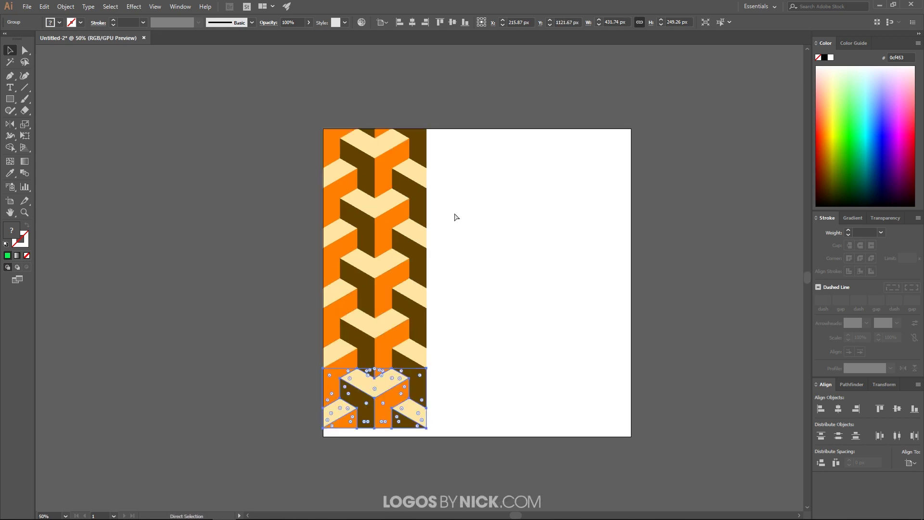
scroll(409, 279, down, 1)
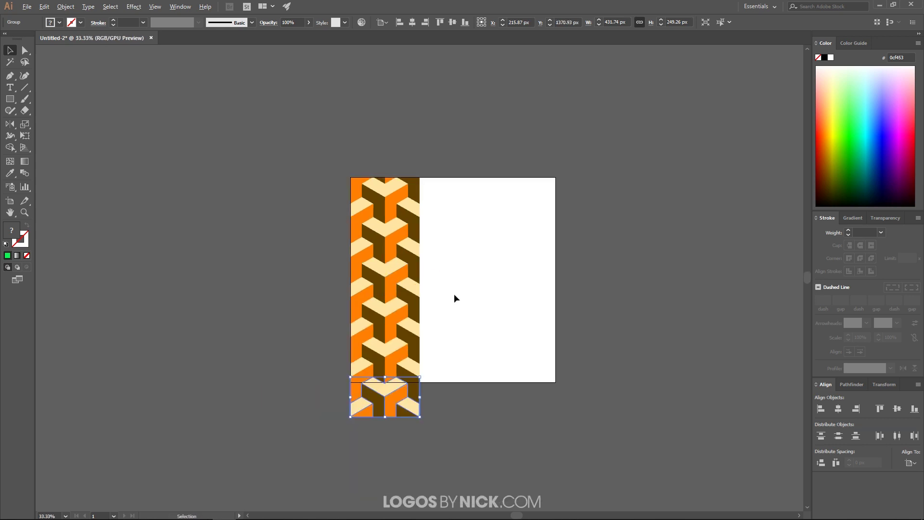
Select the whole six-tile column and duplicate it directly beside itself, flush with the original's right edge
scroll(458, 294, up, 3)
scroll(458, 293, down, 3)
scroll(457, 301, up, 1)
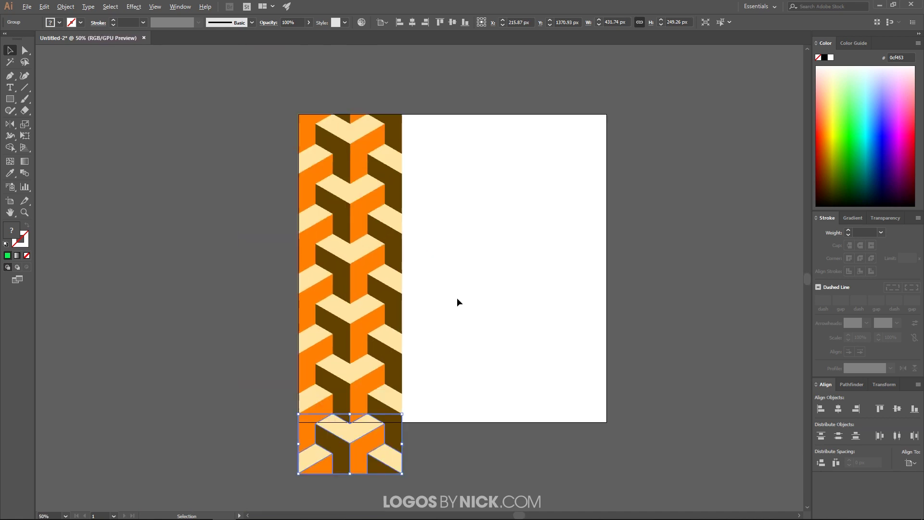
scroll(457, 301, down, 1)
scroll(458, 301, up, 1)
key(space)
drag(635, 228, 567, 198)
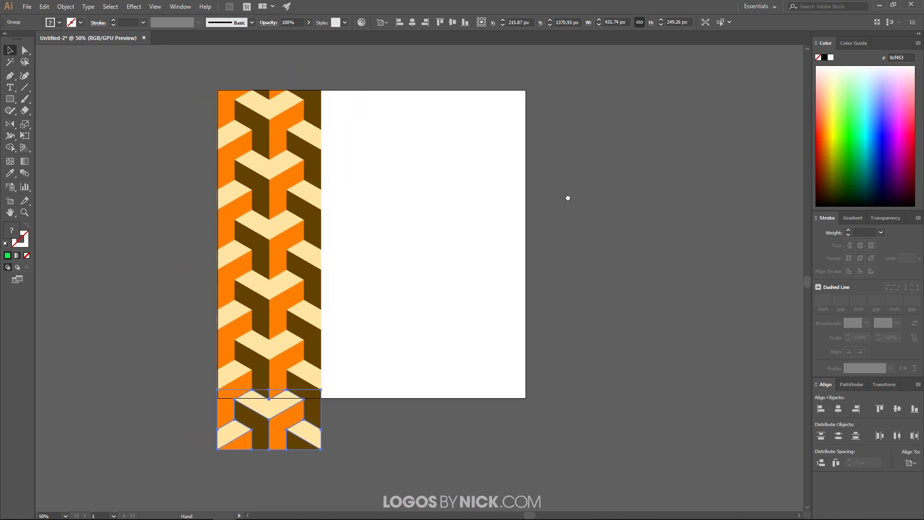
drag(357, 472, 173, 65)
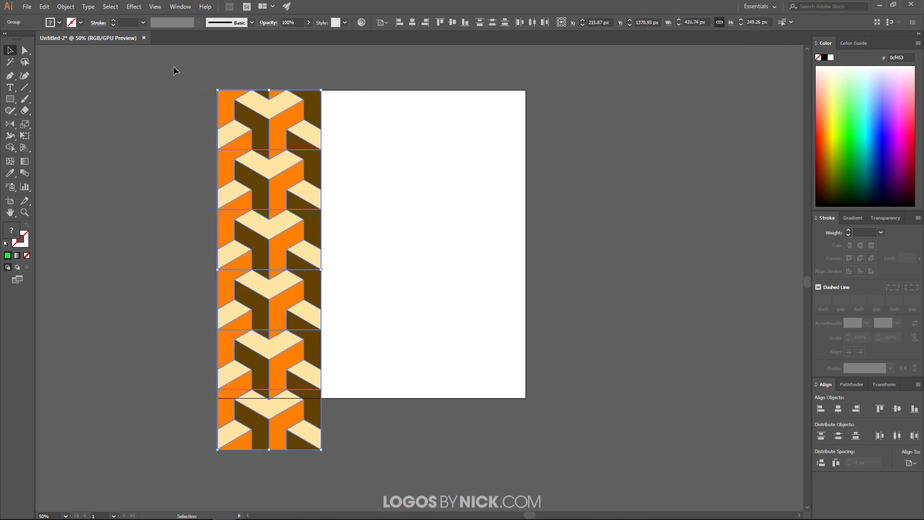
drag(244, 130, 346, 134)
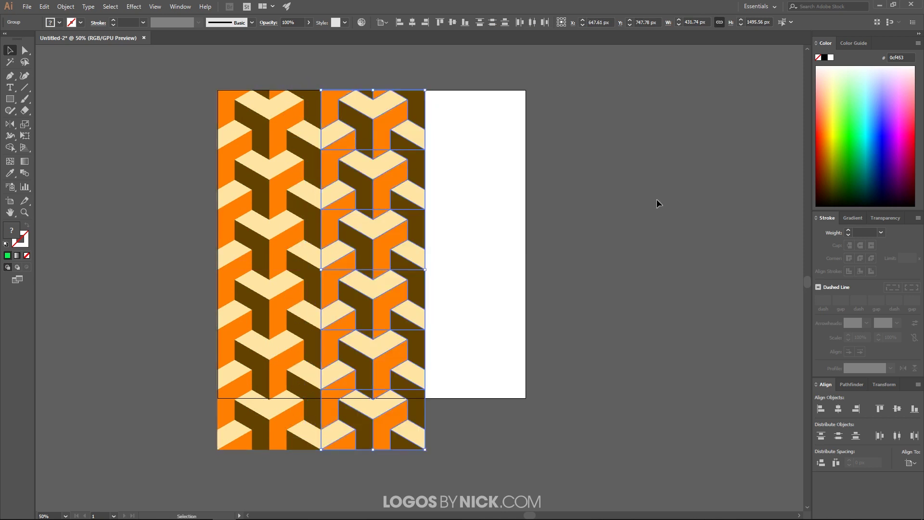
Repeat the column duplication four more times so the pattern extends past the artboard's right edge, then deselect everything
key(ctrl)
key(ctrl+d)
key(ctrl+d)
key(ctrl+d)
key(ctrl+d)
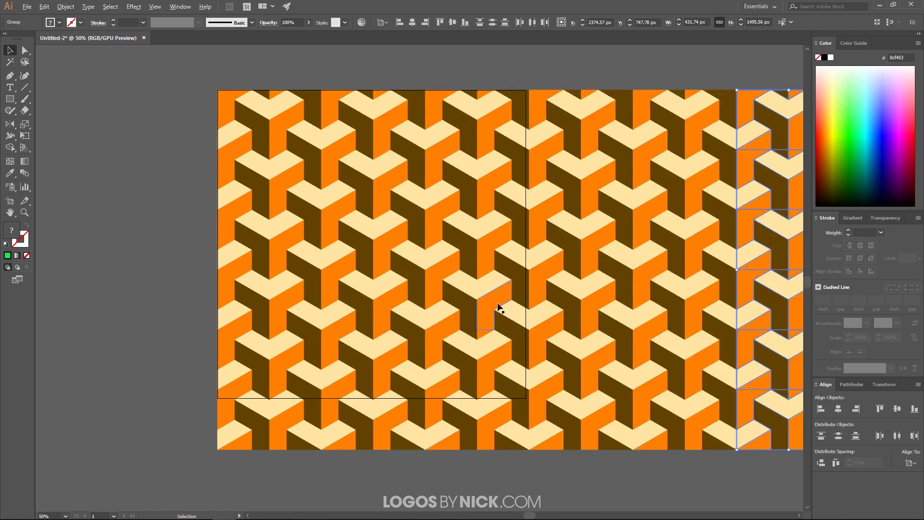
key(ctrl+minus)
click(564, 424)
scroll(472, 275, up, 1)
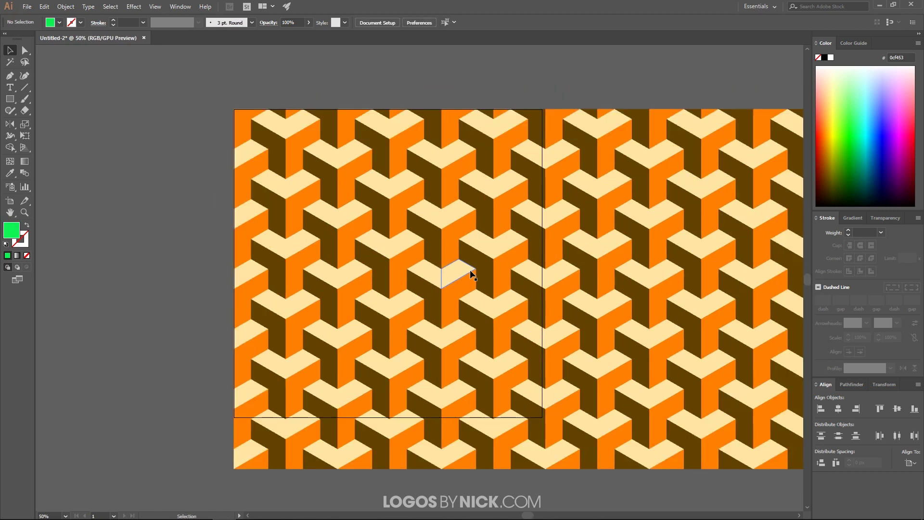
Move the tile in the artboard's upper-left corner out onto the empty canvas and inspect its shapes up close
scroll(378, 233, down, 1)
drag(313, 165, 185, 231)
click(184, 279)
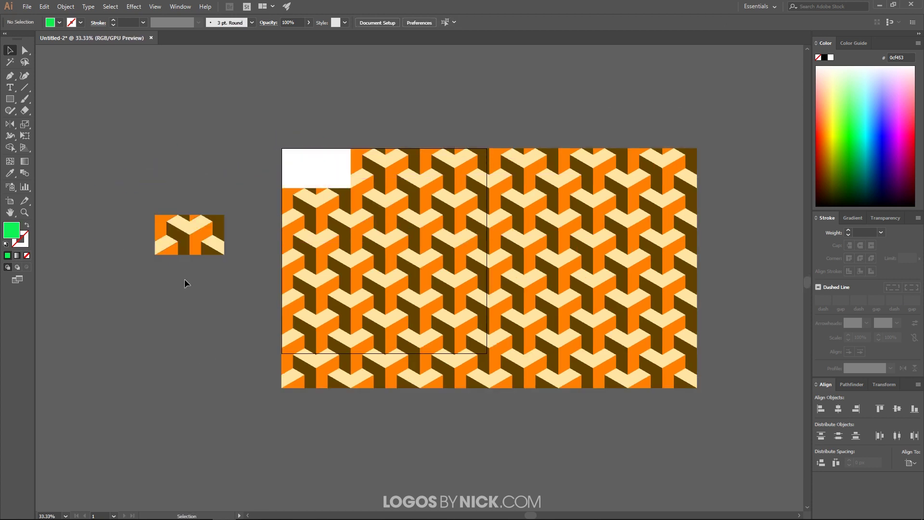
scroll(162, 246, up, 4)
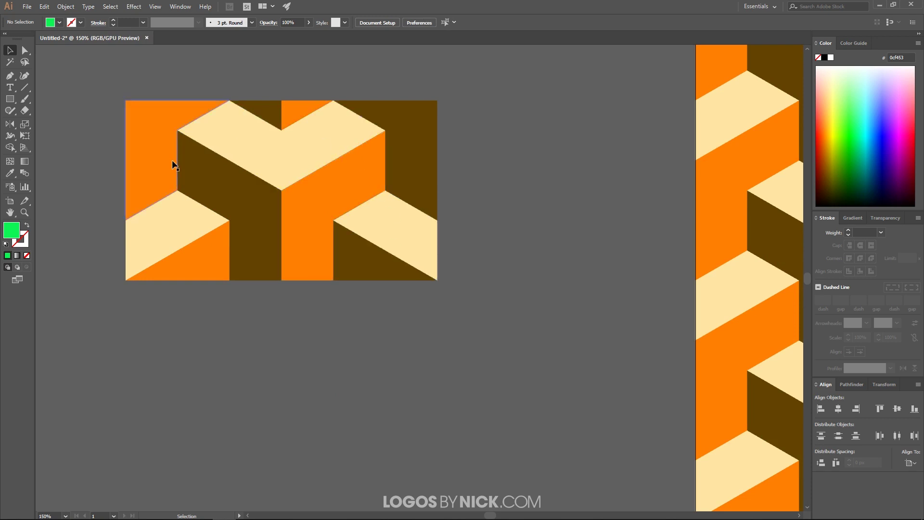
scroll(439, 410, down, 3)
drag(353, 371, 208, 241)
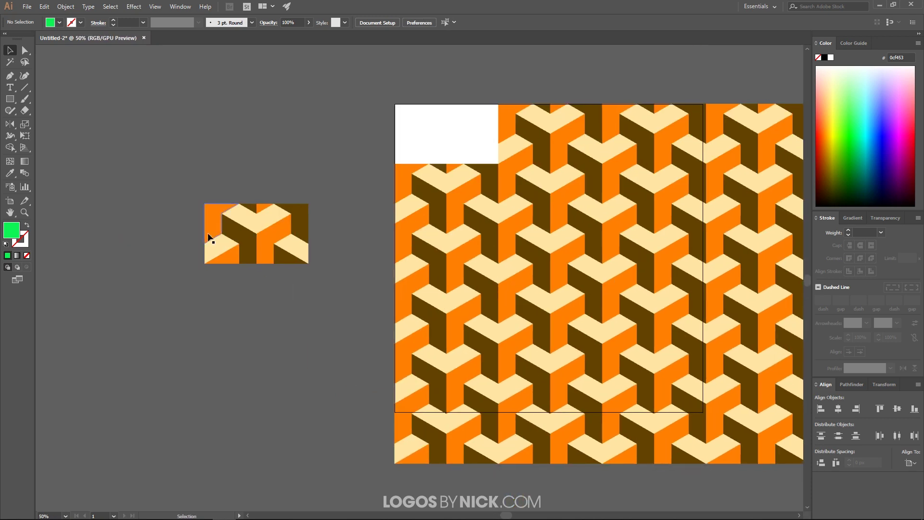
scroll(207, 226, up, 2)
drag(325, 262, 336, 232)
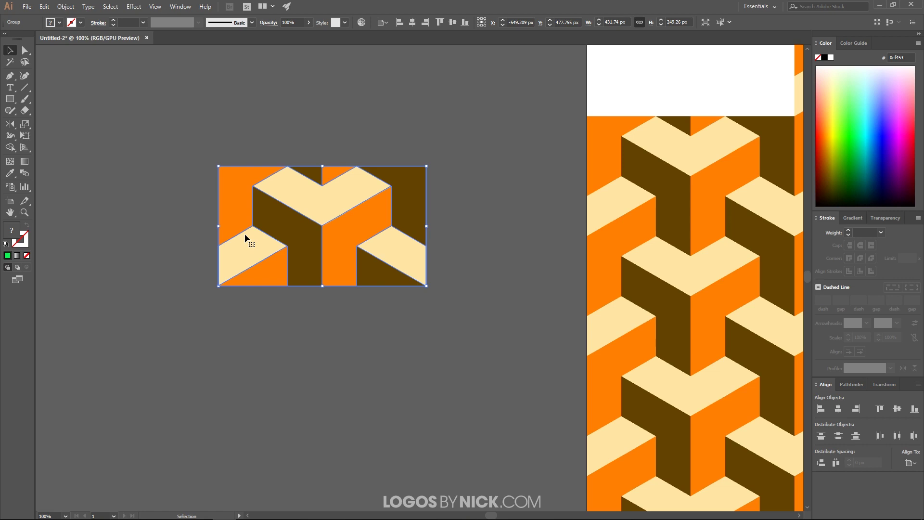
scroll(311, 288, down, 3)
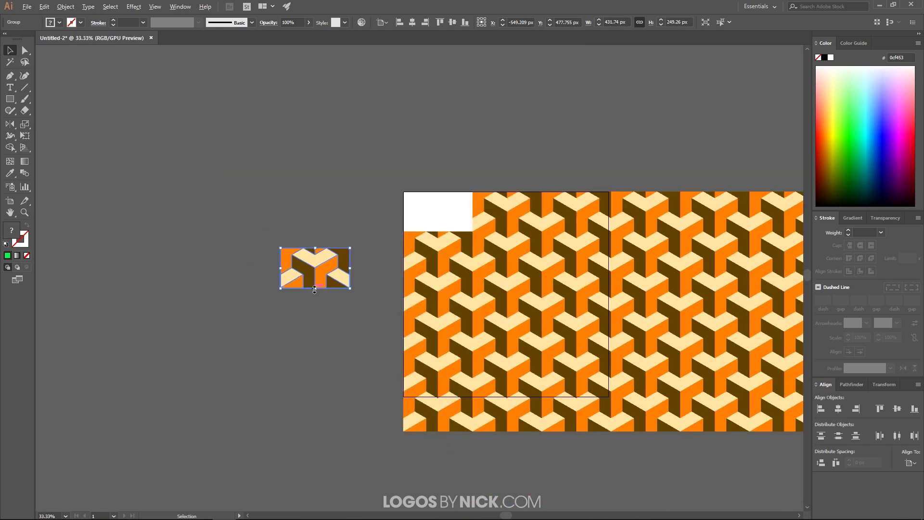
Undo the move of the upper-left tile and leave everything in the pattern deselected
key(a)
key(ctrl+z)
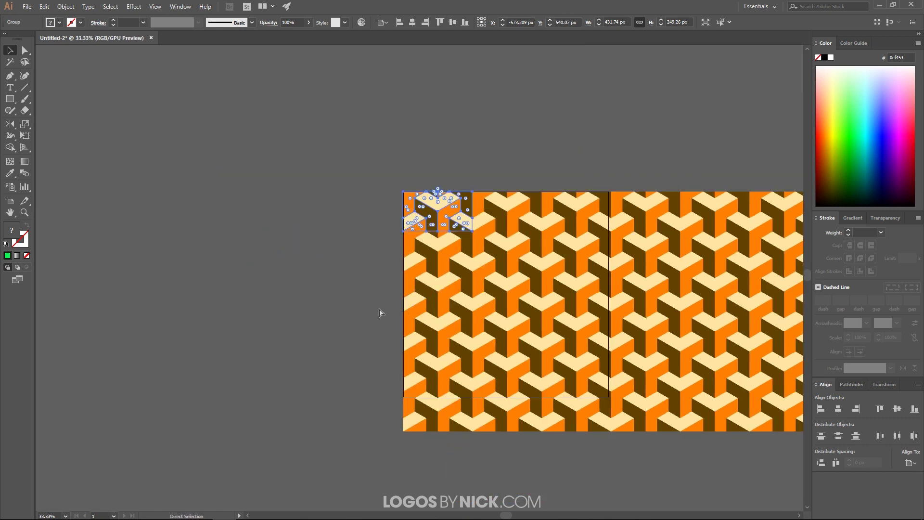
key(v)
scroll(316, 320, right, 5)
click(403, 456)
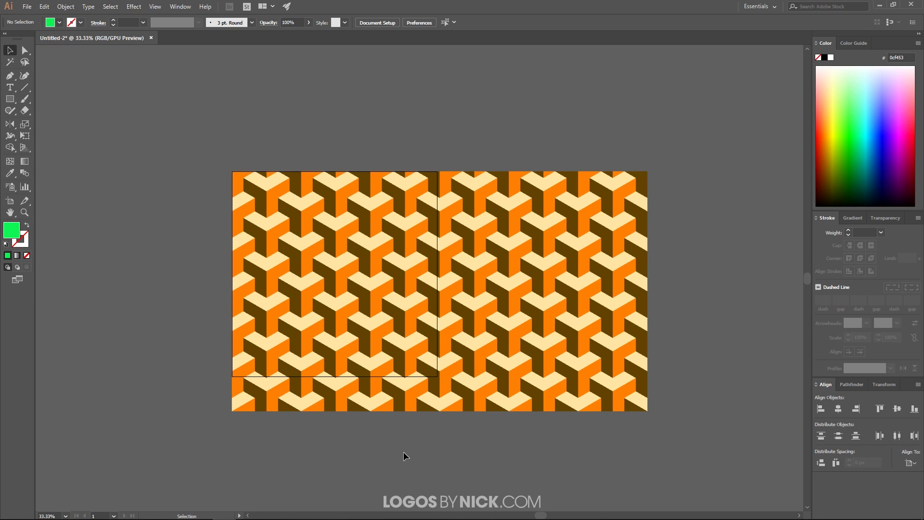
click(258, 182)
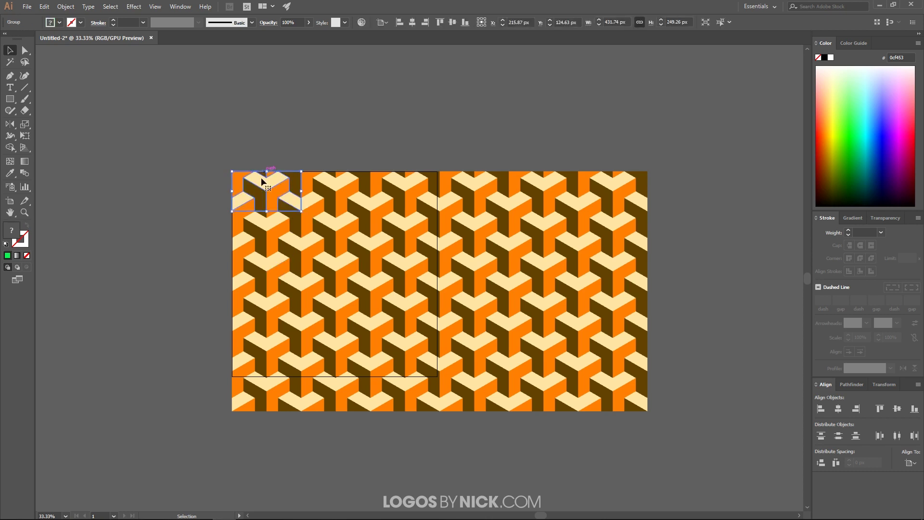
click(695, 318)
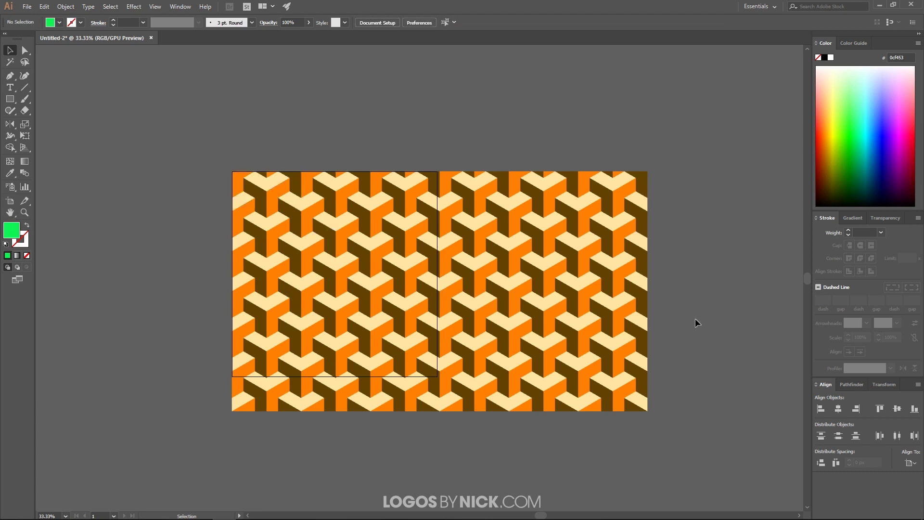